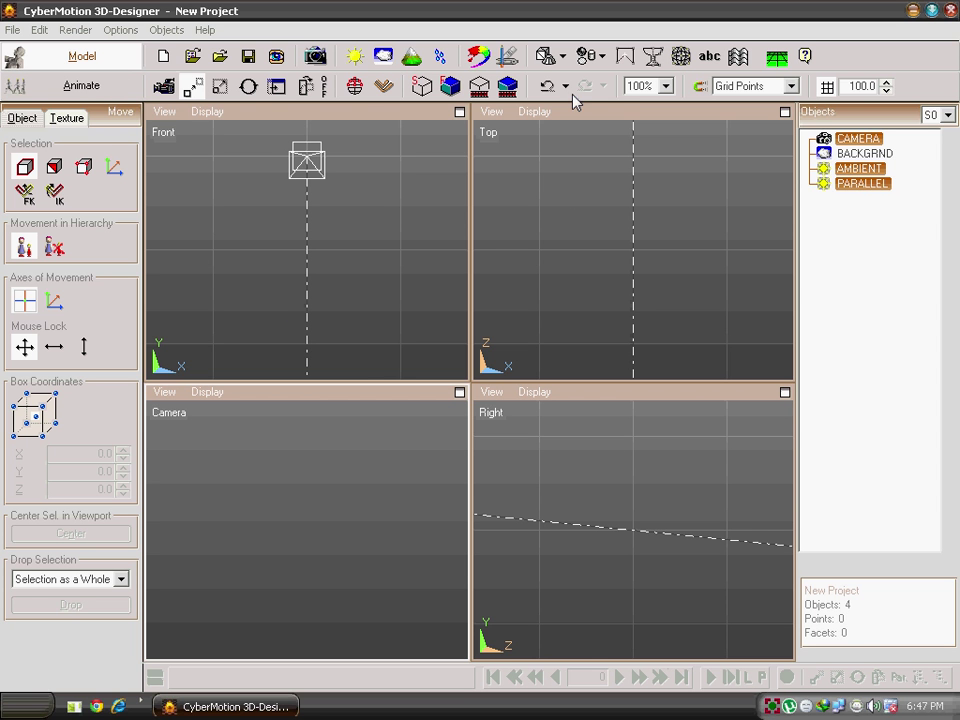
Step: Start a sweep profile and place its top points and points down the left side
click(660, 62)
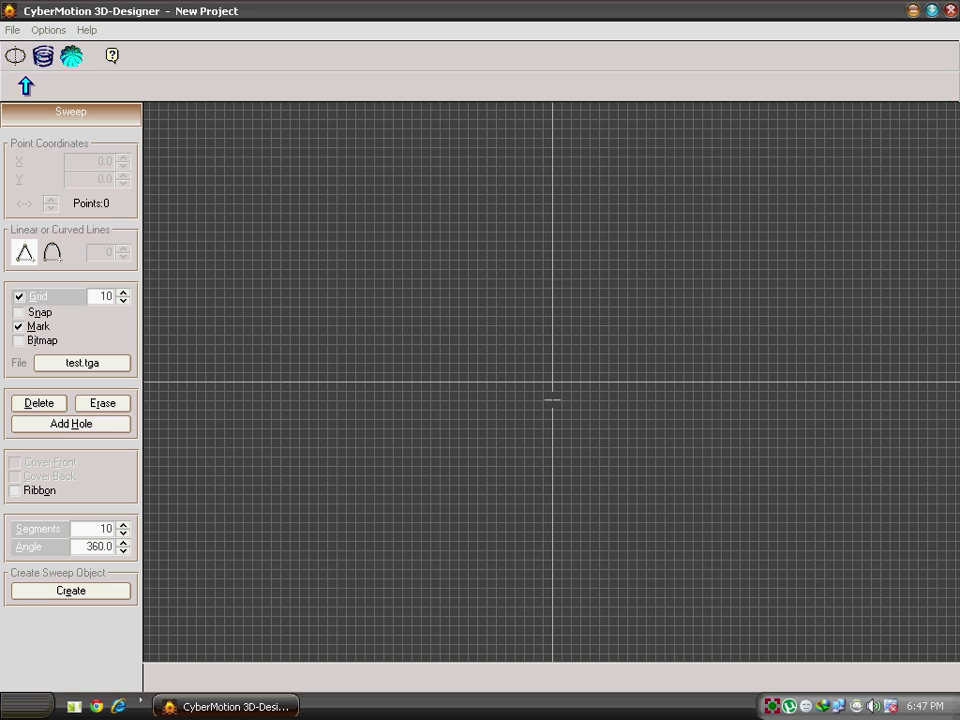
click(552, 252)
click(495, 261)
click(490, 293)
click(489, 338)
click(491, 386)
click(493, 436)
click(463, 467)
Step: Add the zigzag foot points, close on the axis, and build lathed object OB5
click(425, 464)
click(460, 505)
click(432, 523)
click(463, 538)
click(529, 538)
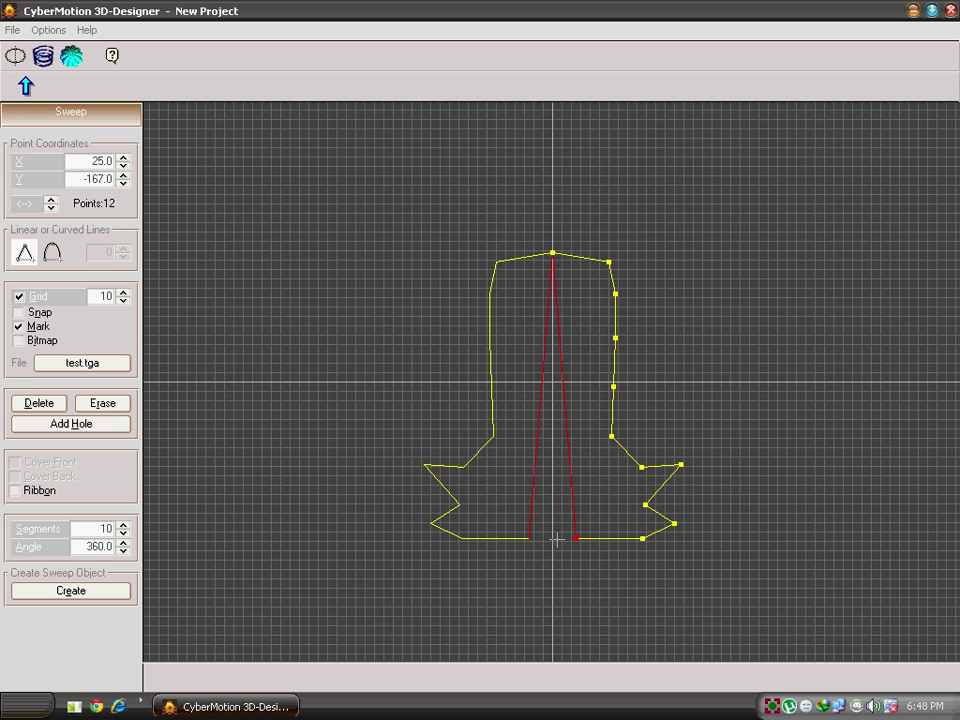
click(553, 538)
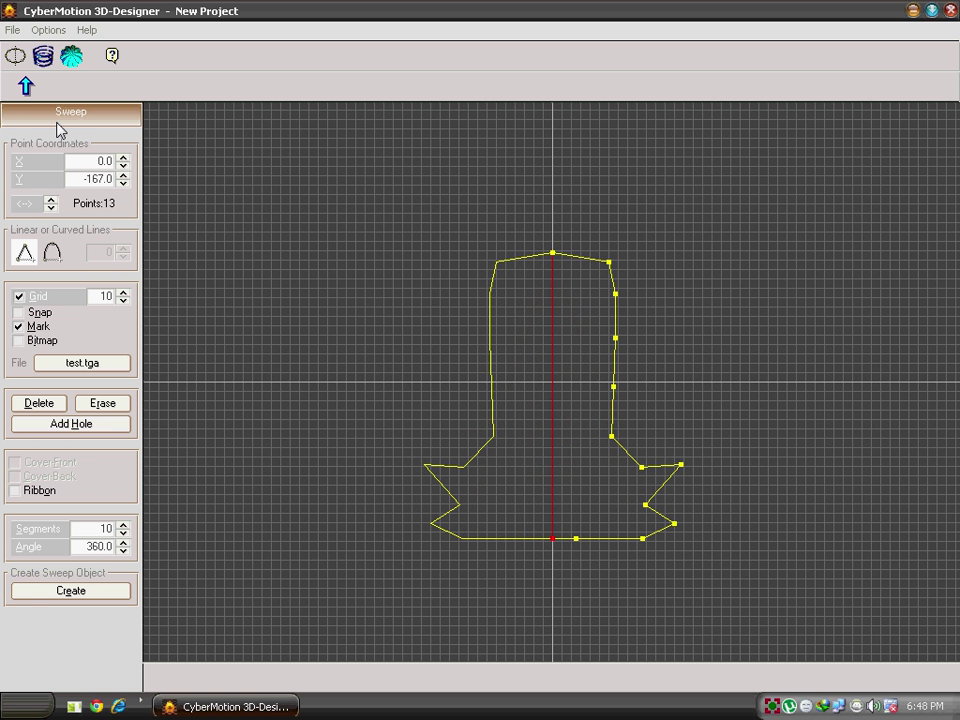
click(95, 591)
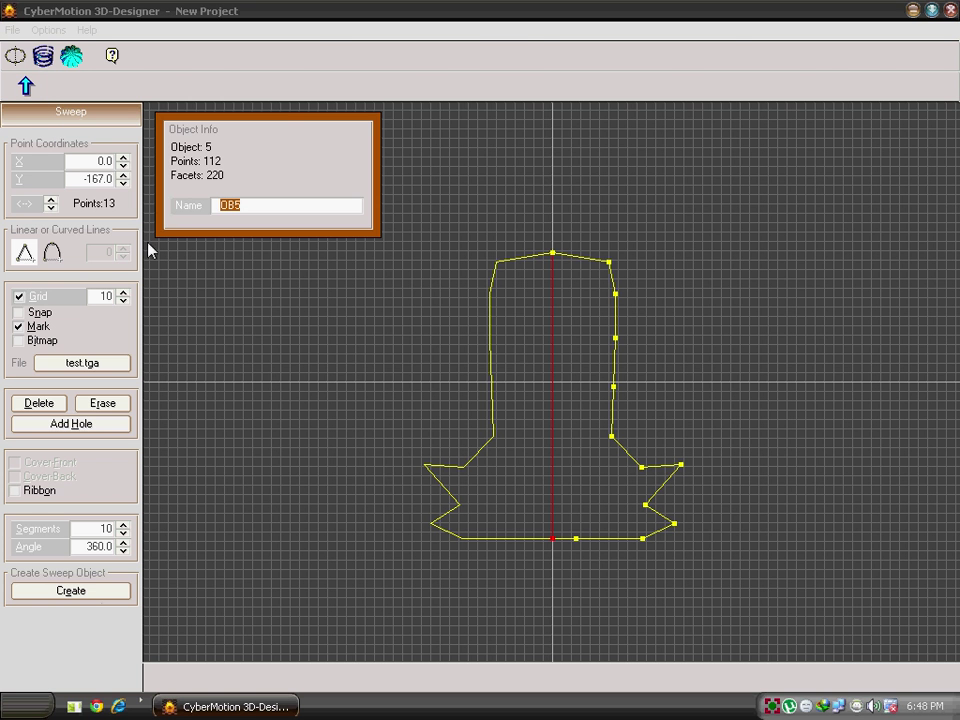
click(180, 205)
Step: Back in the four-view modeller, add a radius-50 sphere named Sphere at the centre
click(31, 90)
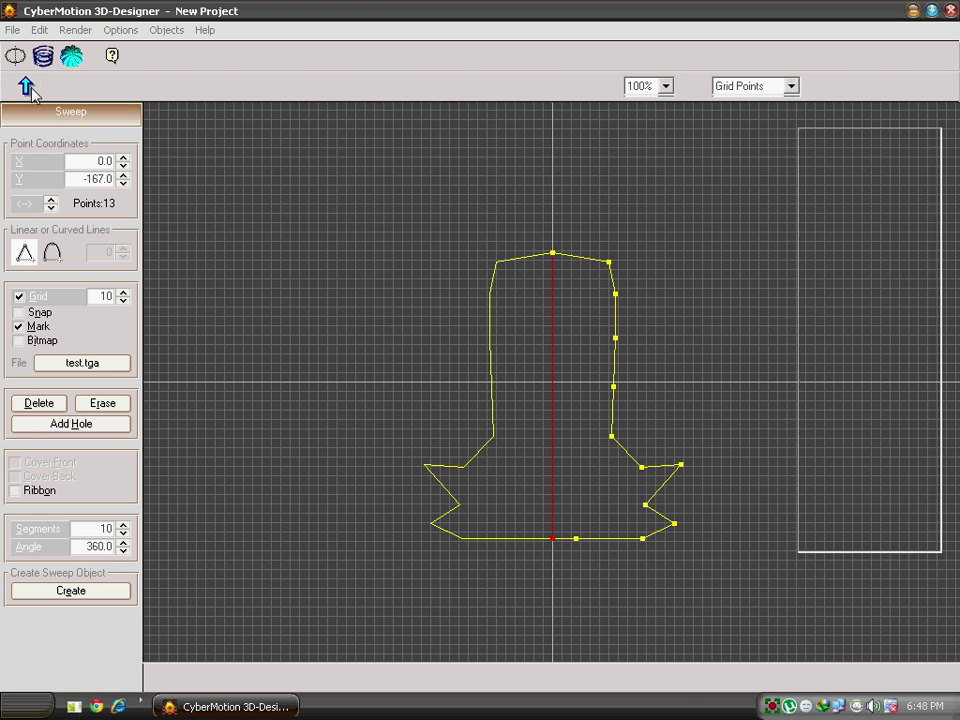
scroll(307, 490, down, 5)
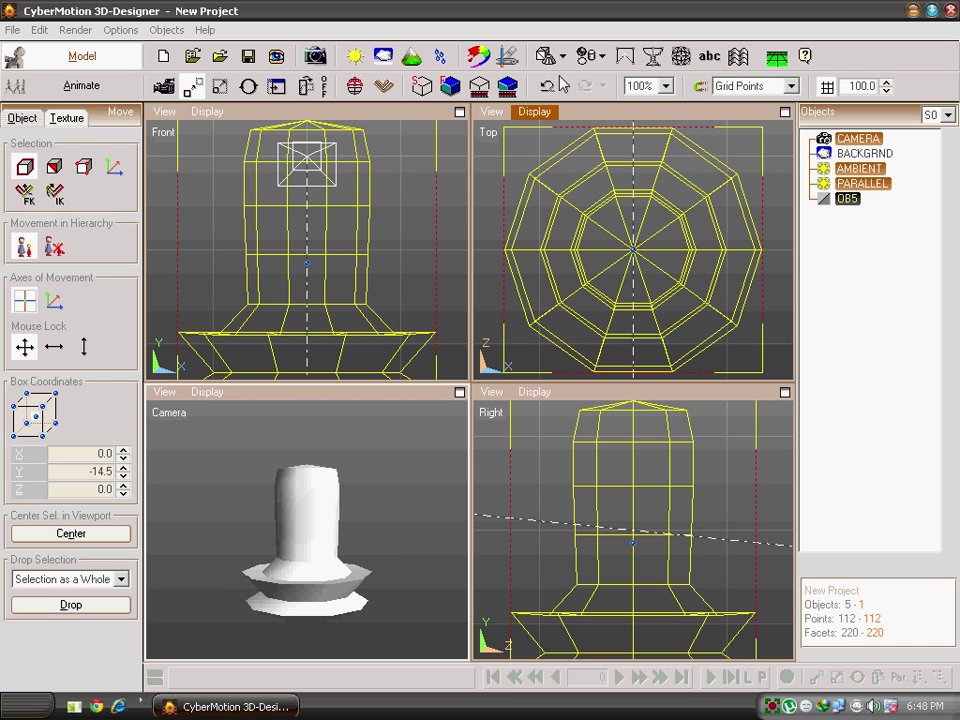
click(588, 57)
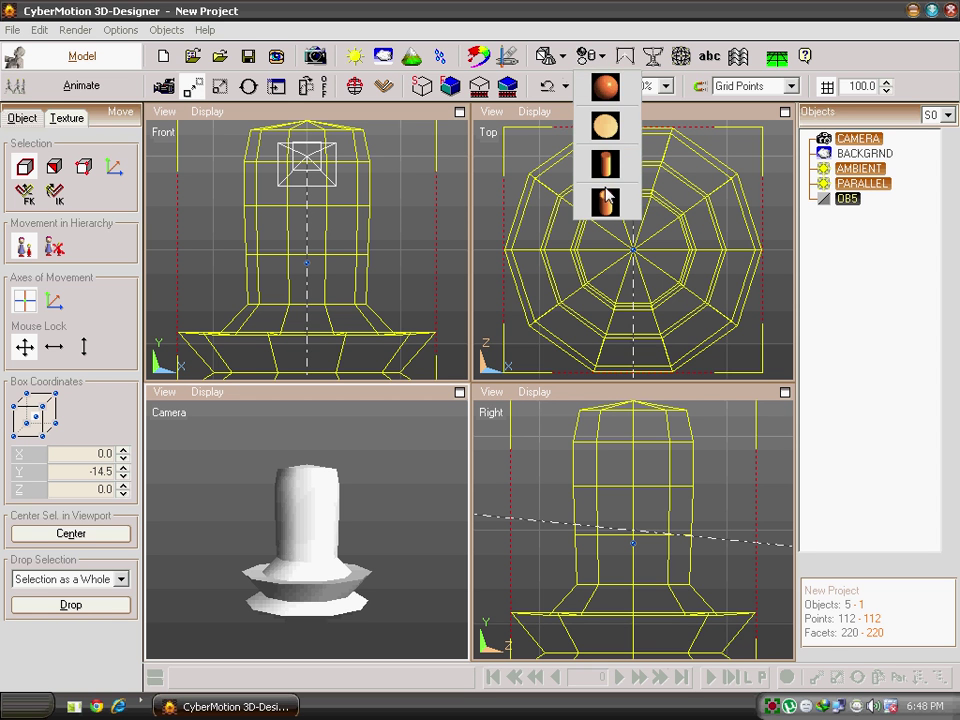
click(609, 90)
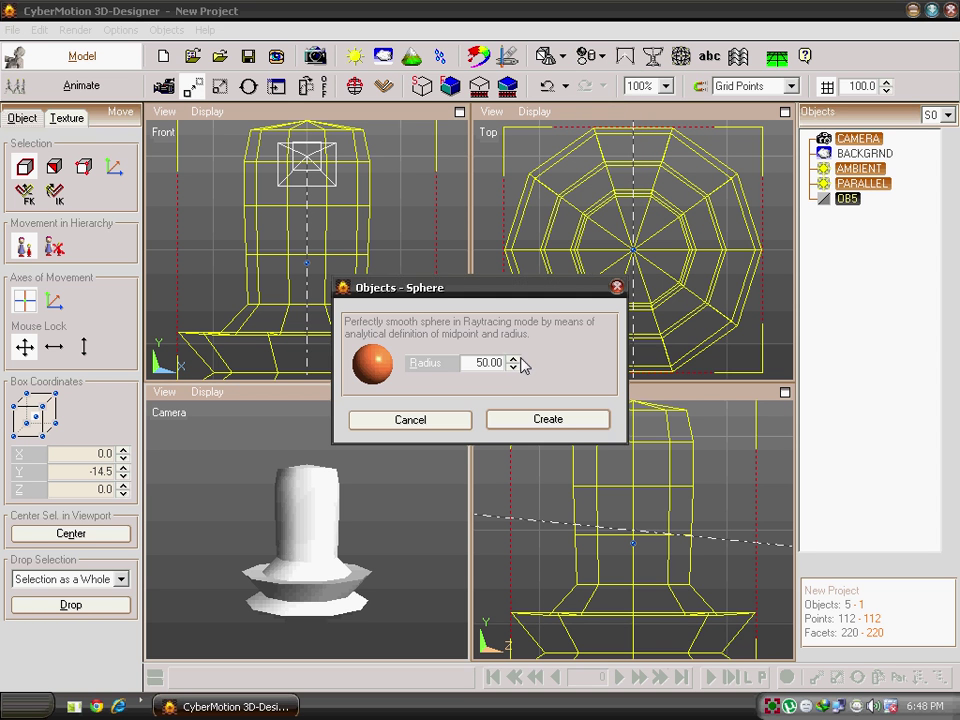
click(518, 425)
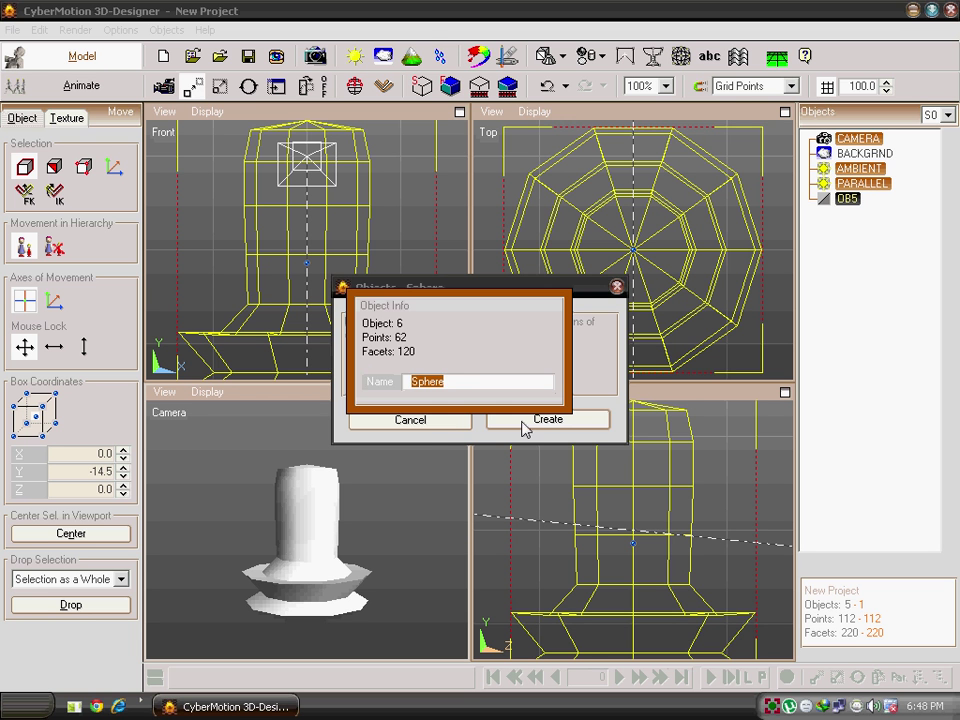
key(Return)
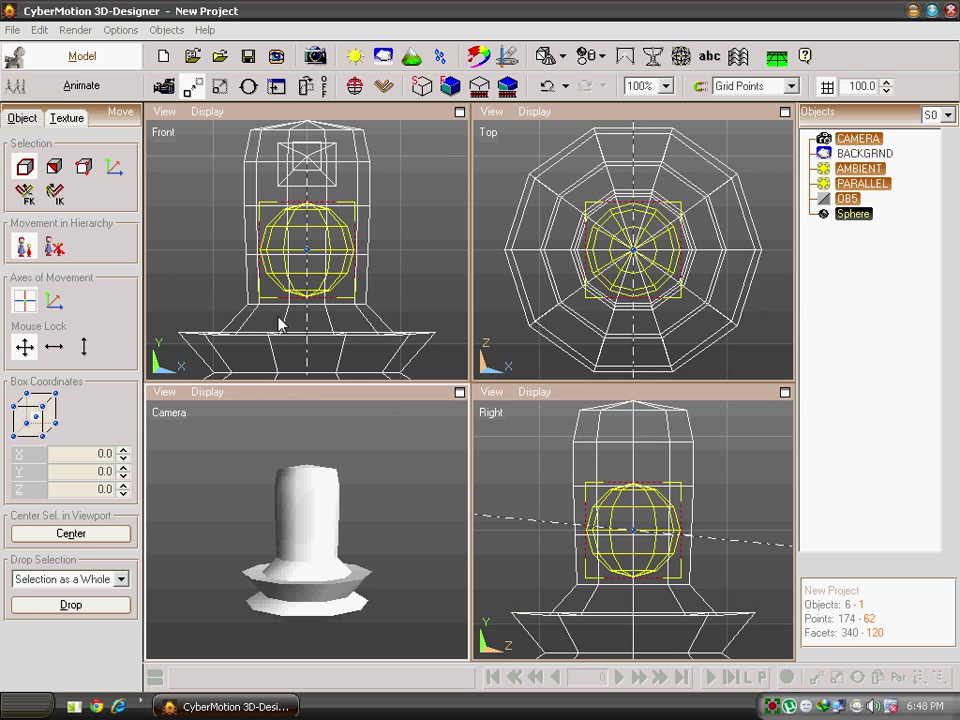
Step: Drag the sphere in the Top view to X 860, Y 0, Z -940
scroll(637, 265, down, 5)
drag(635, 255, 673, 300)
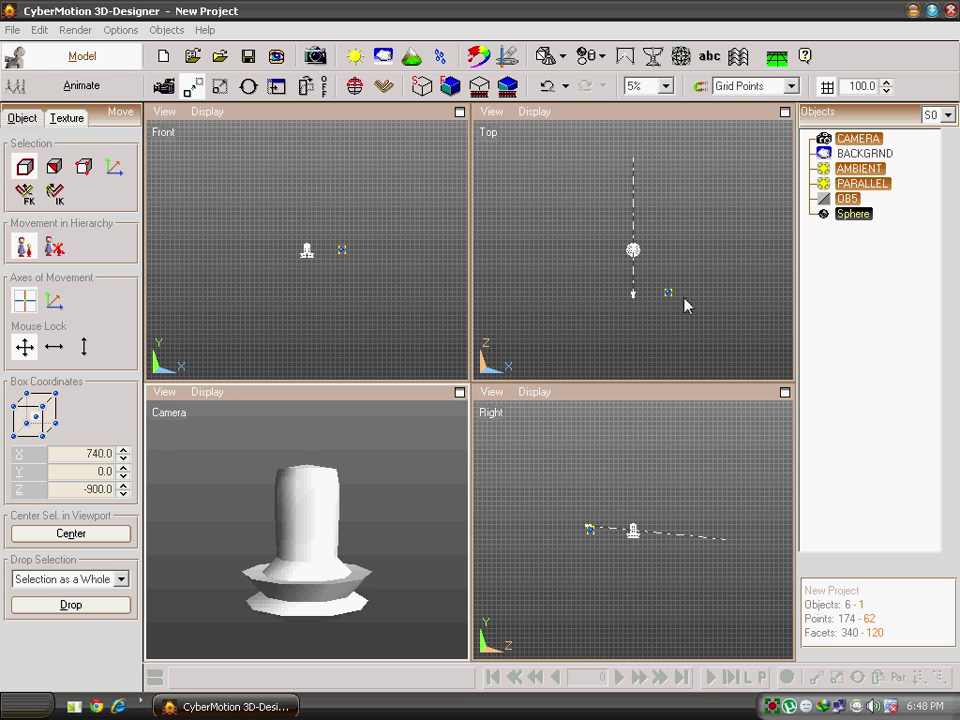
mouse_move(673, 299)
mouse_down()
mouse_move(639, 296)
mouse_move(678, 300)
mouse_up()
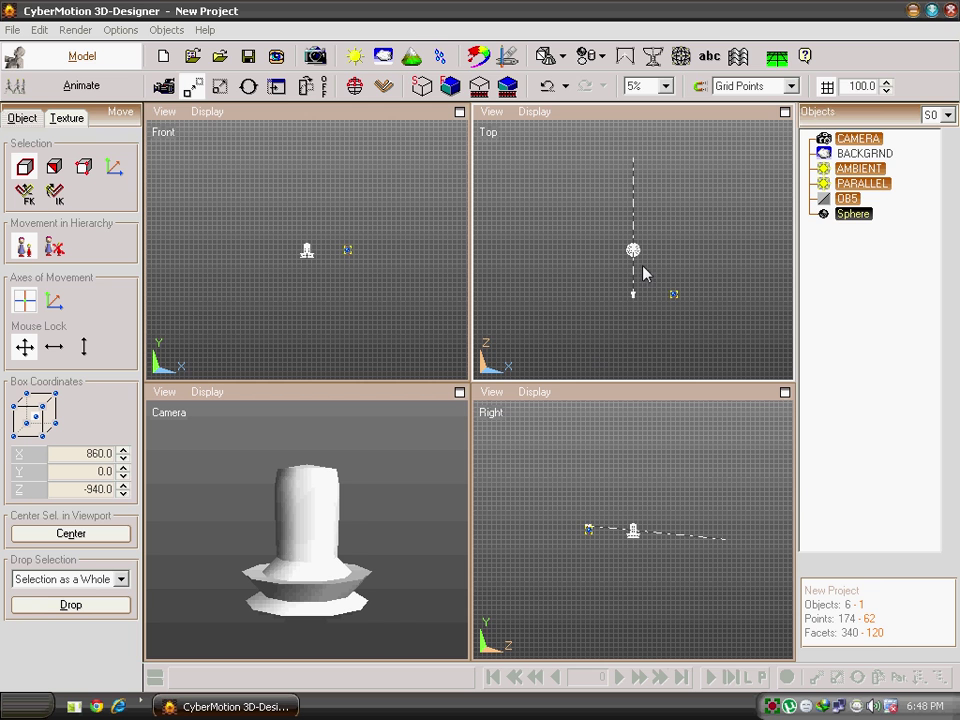
Step: Add the checkered 'block' library material to the project and assign it to the sphere
click(479, 57)
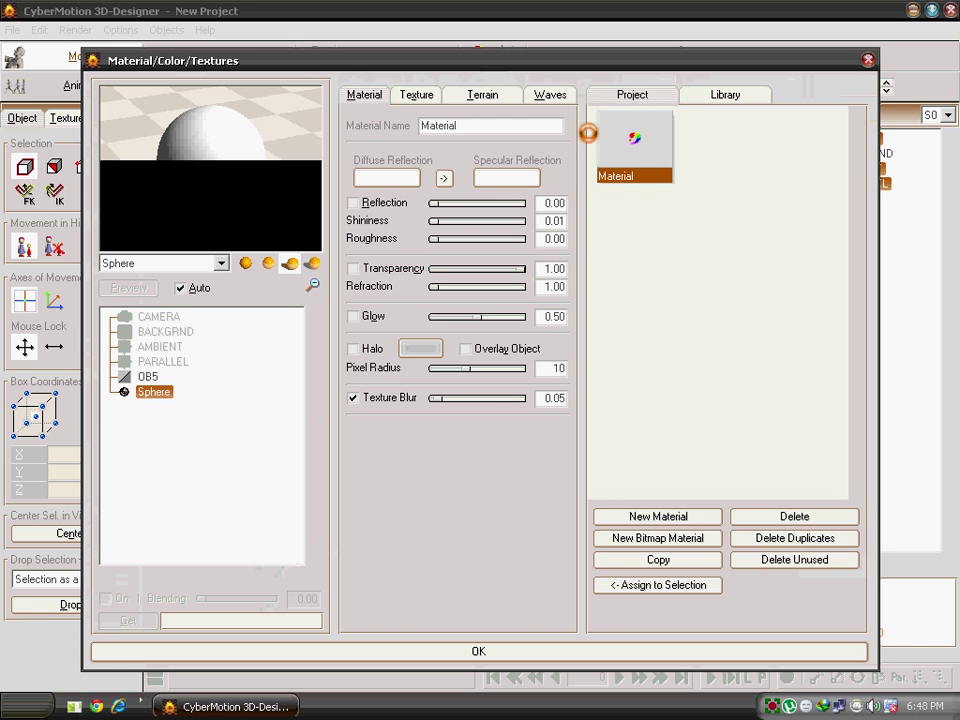
click(758, 95)
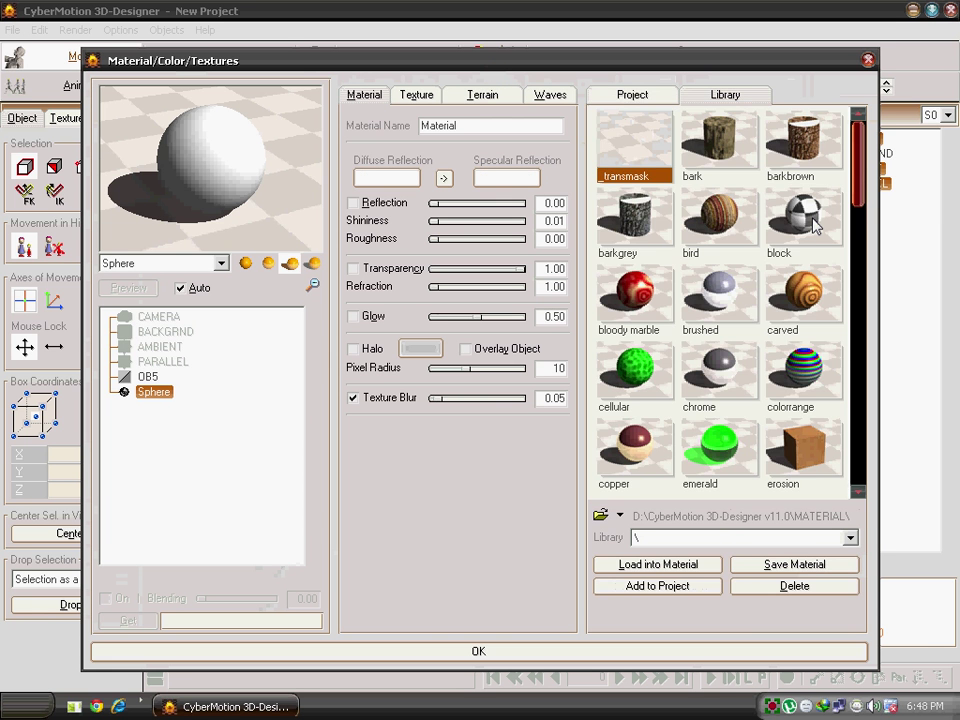
scroll(862, 203, down, 1)
scroll(805, 225, up, 1)
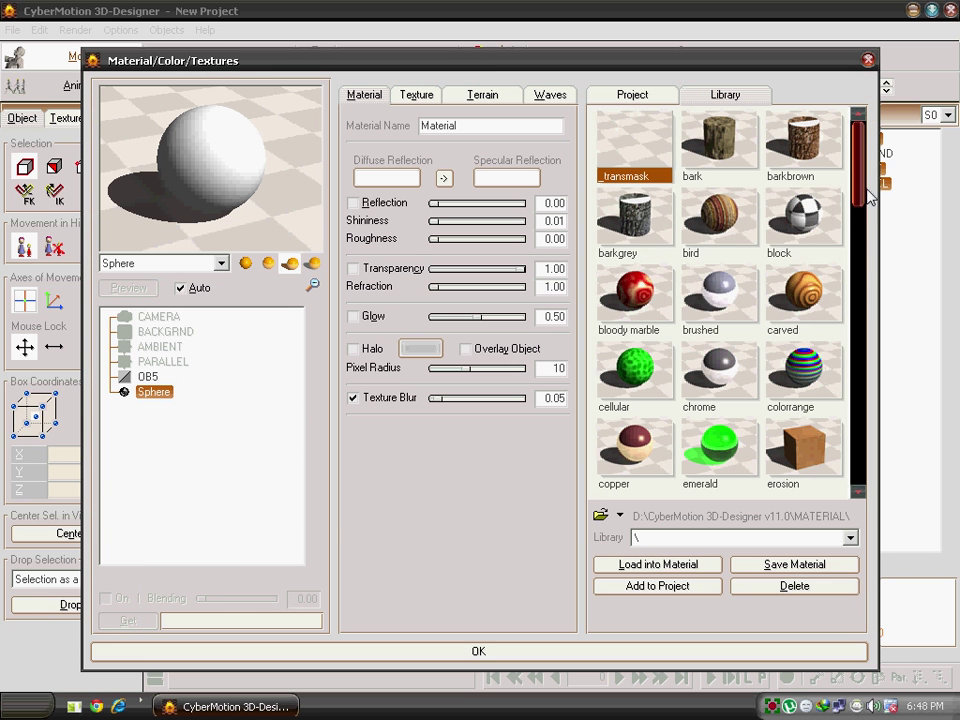
click(805, 225)
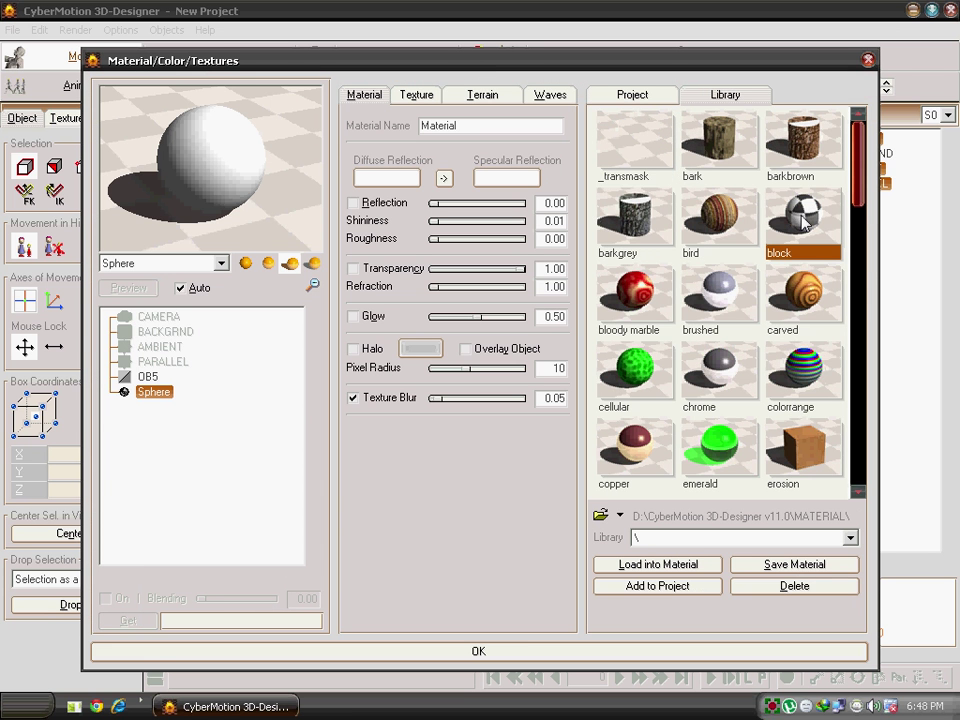
click(665, 585)
click(672, 590)
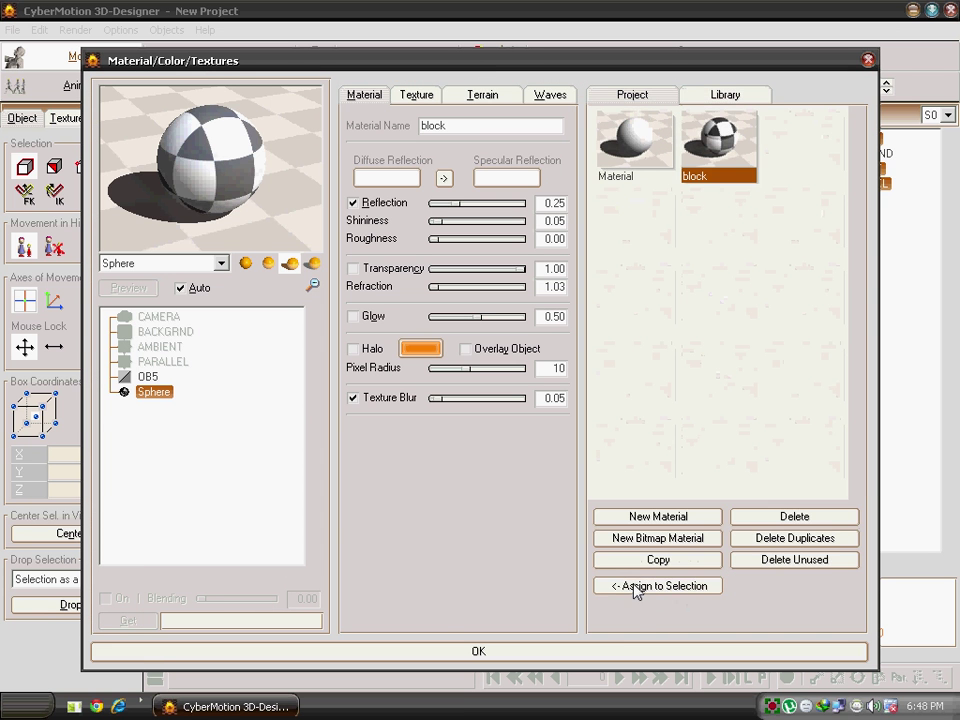
click(479, 650)
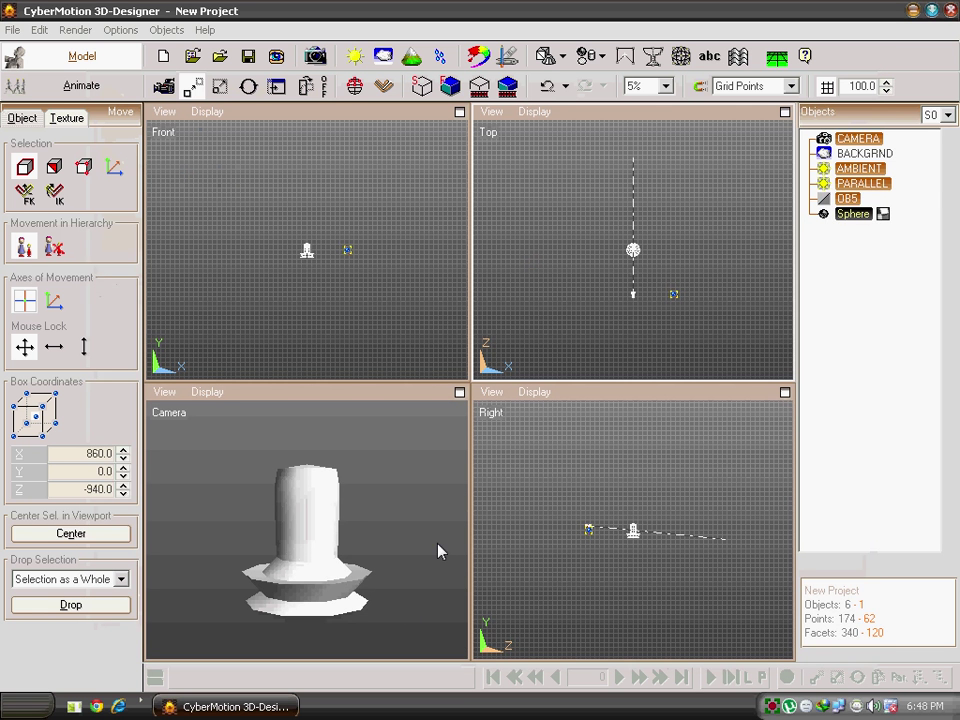
Step: Select tower OB5 and give it the brown 'muddy' library material
click(300, 510)
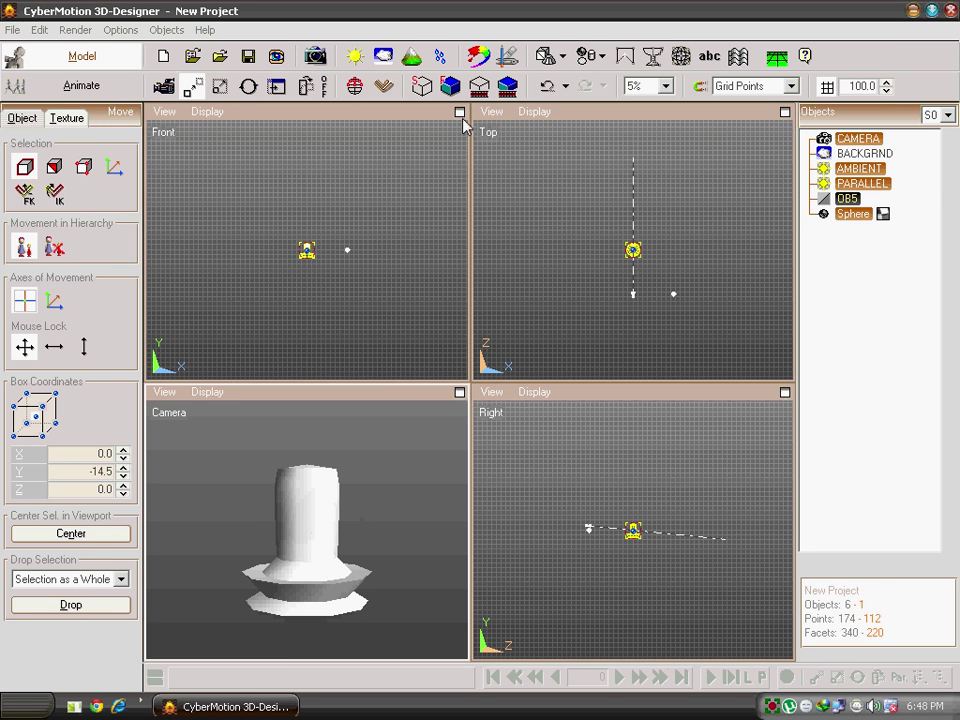
click(481, 62)
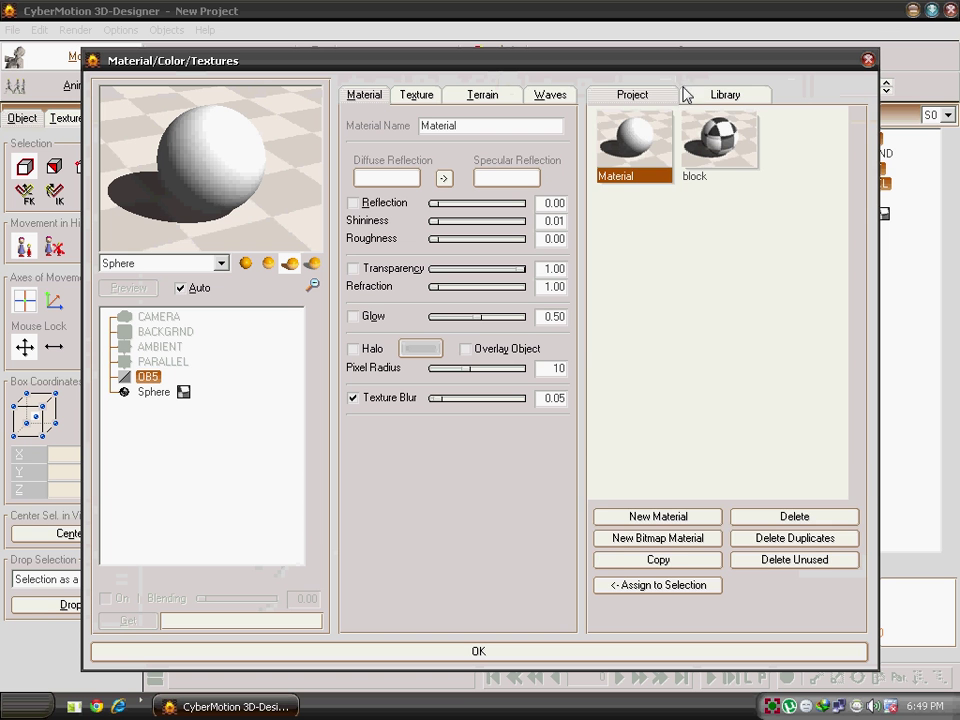
click(700, 93)
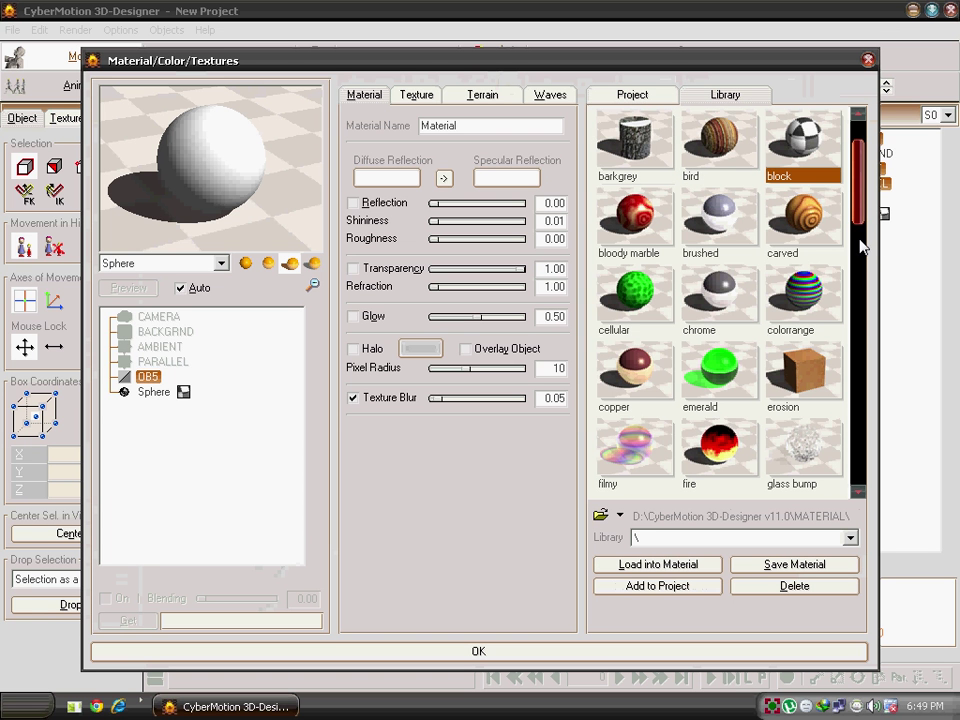
drag(861, 238, 866, 400)
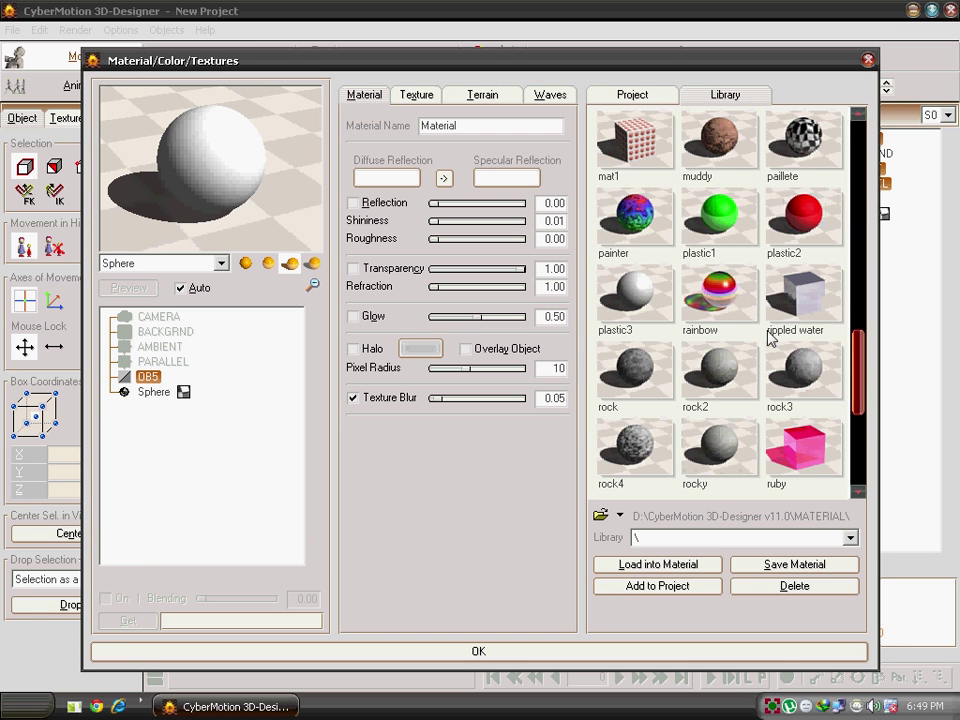
click(707, 158)
click(662, 588)
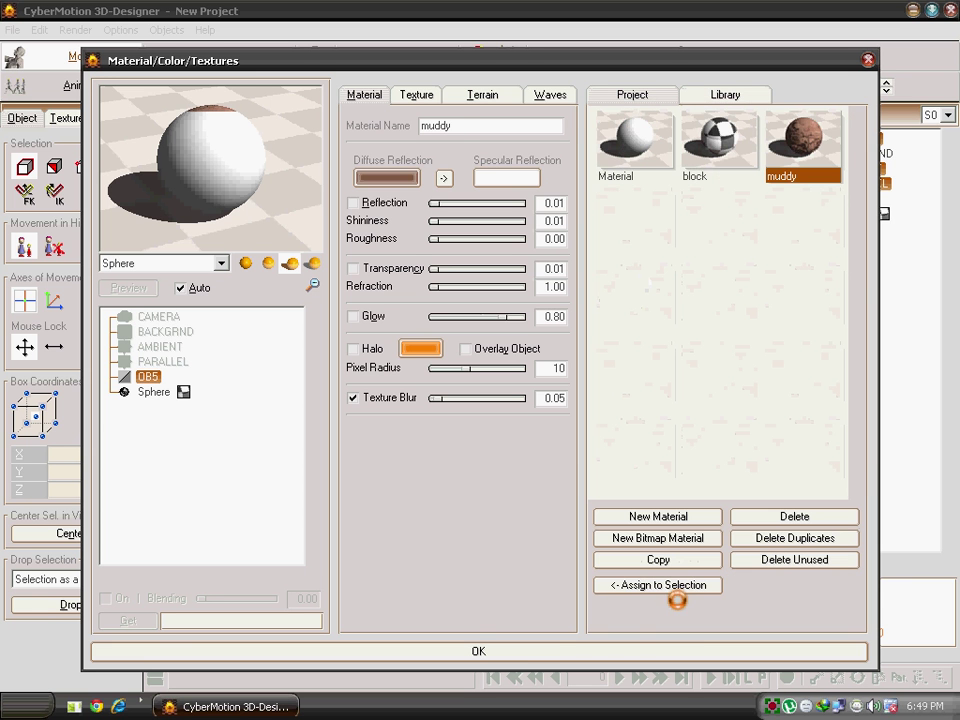
click(608, 585)
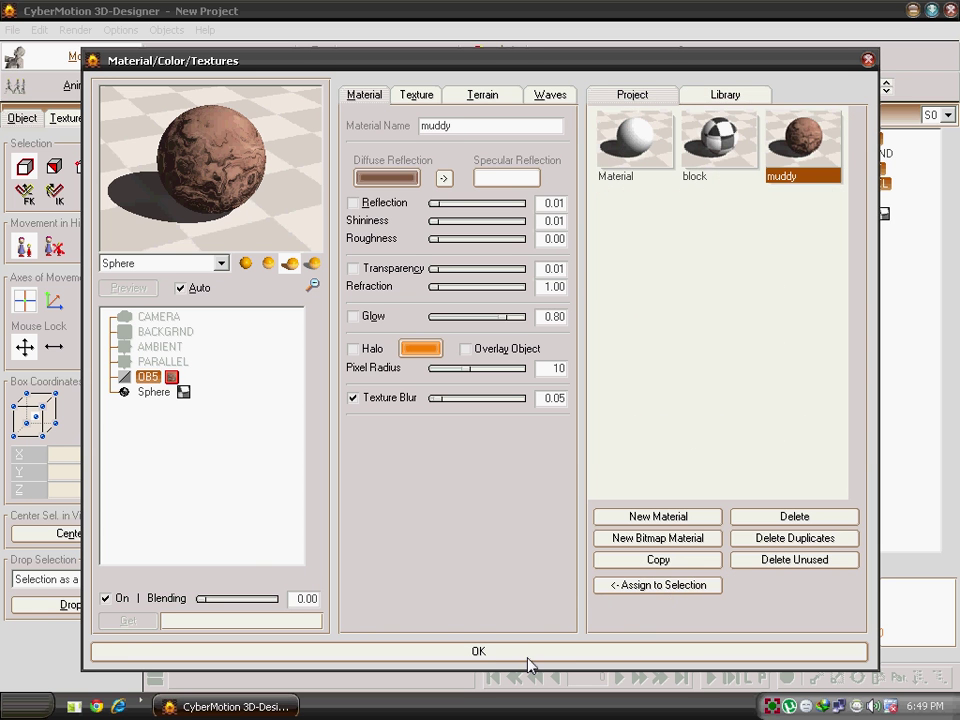
click(470, 651)
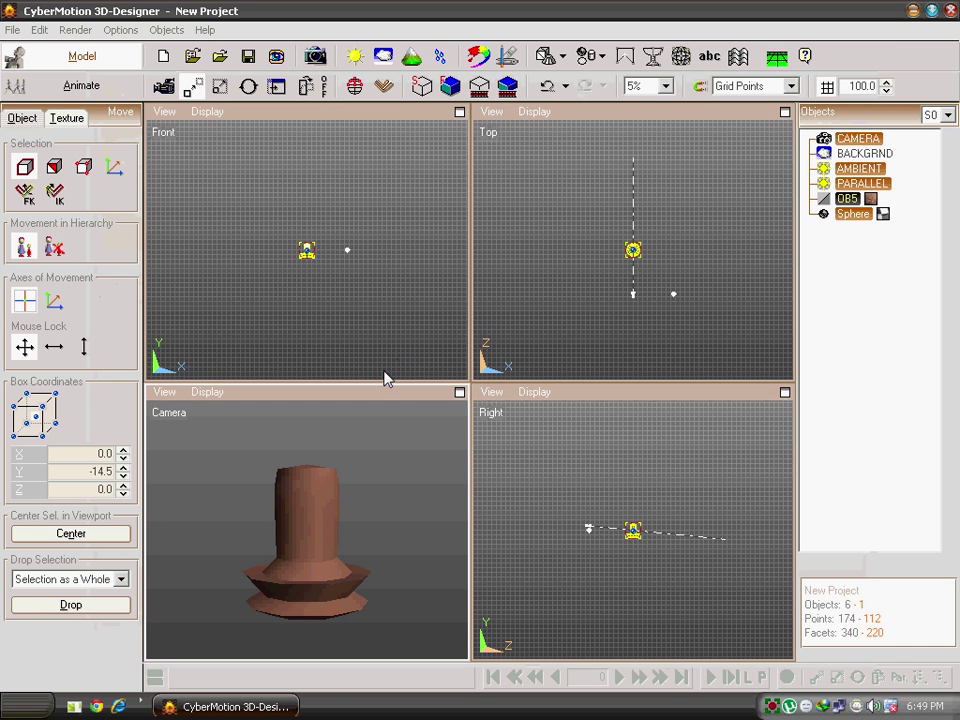
Step: Switch to the animation workspace with the timeline at frame 1
click(80, 96)
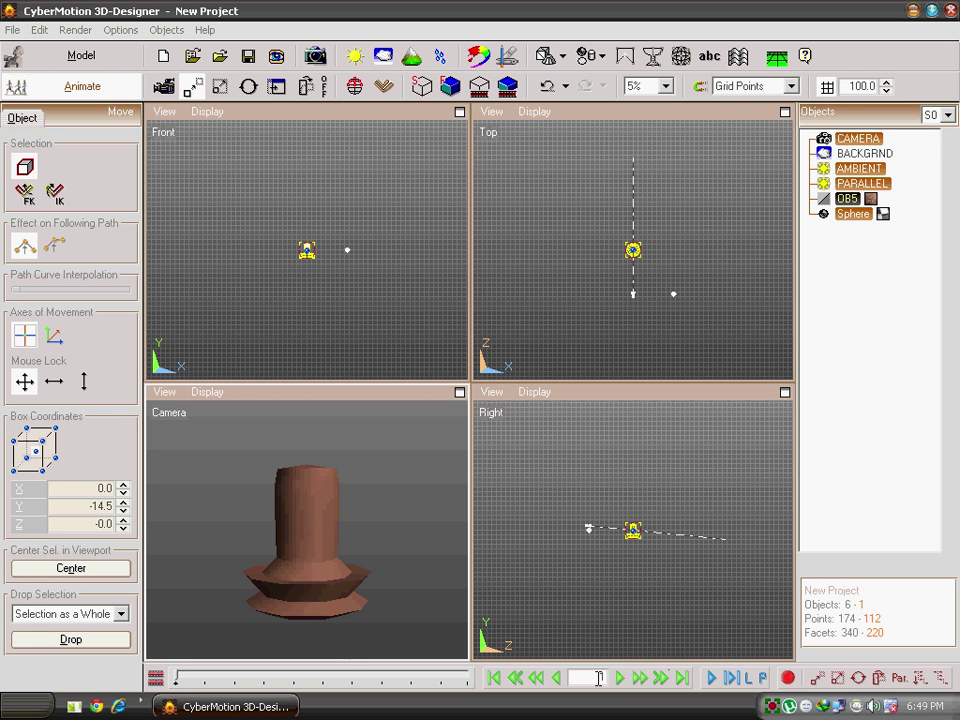
Step: At frame 30, move the sphere against the tower's front to X 2.7, Z -177.3
click(674, 294)
click(675, 297)
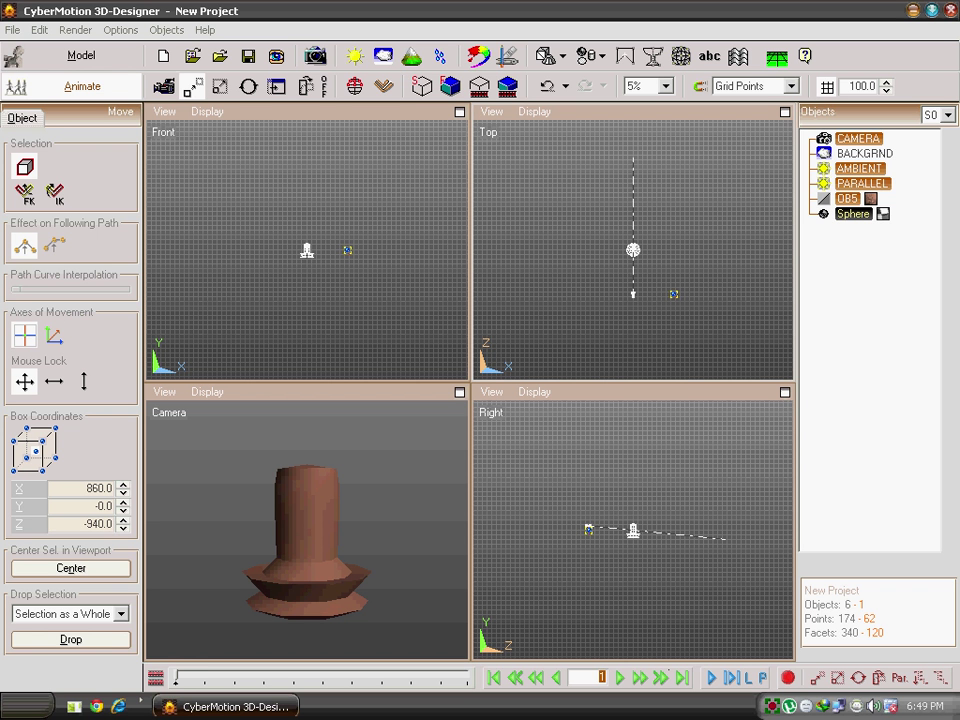
text(30)
key(Return)
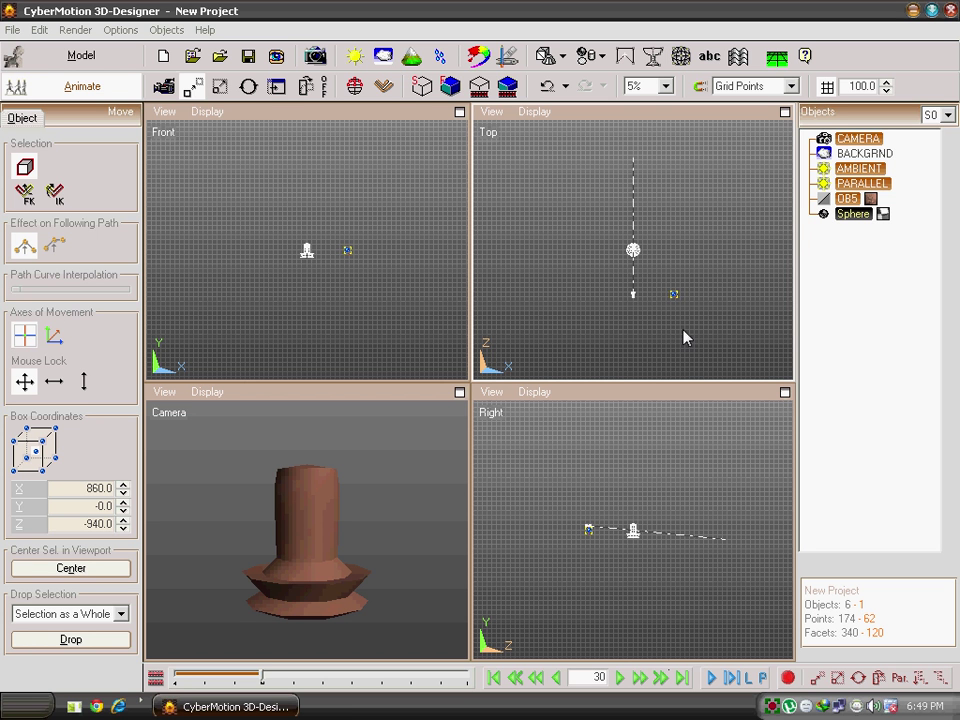
drag(674, 296, 636, 257)
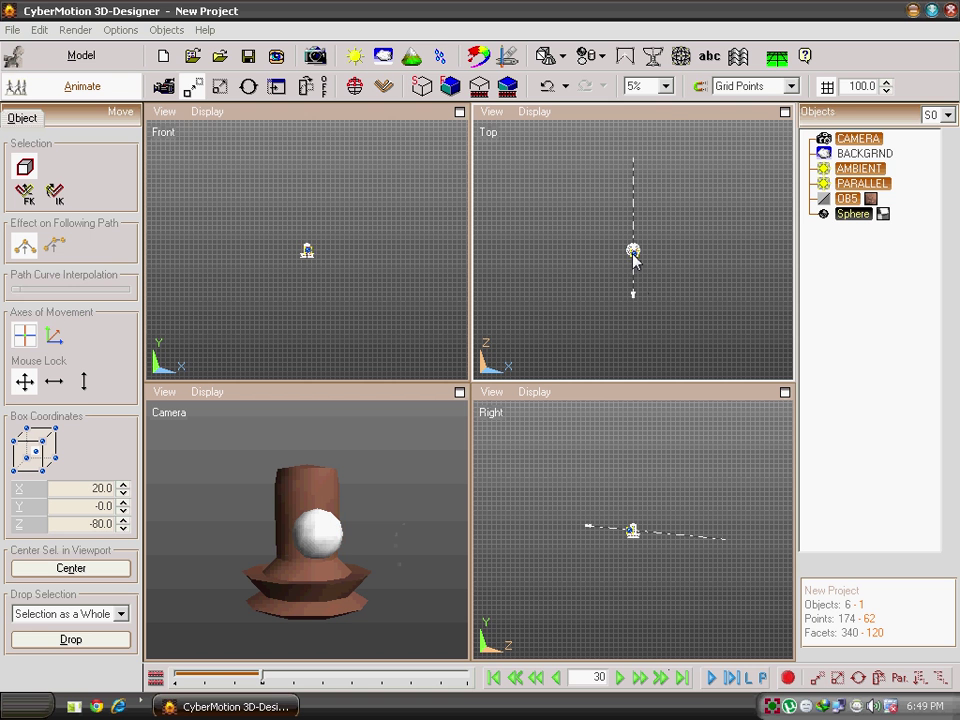
scroll(389, 327, down, 2)
scroll(389, 327, up, 5)
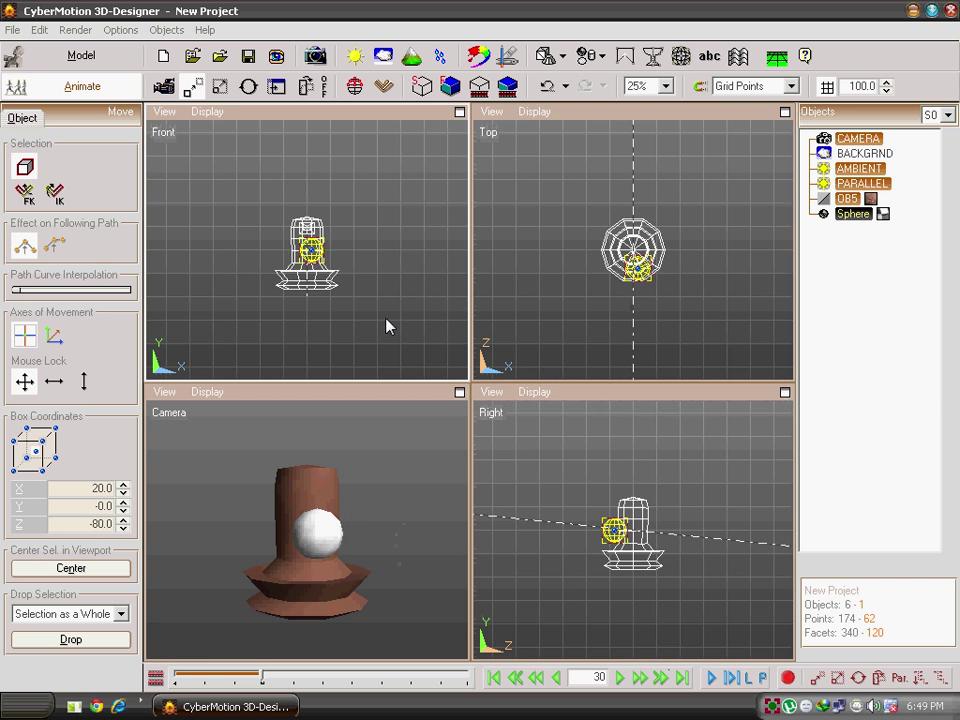
drag(655, 377, 636, 388)
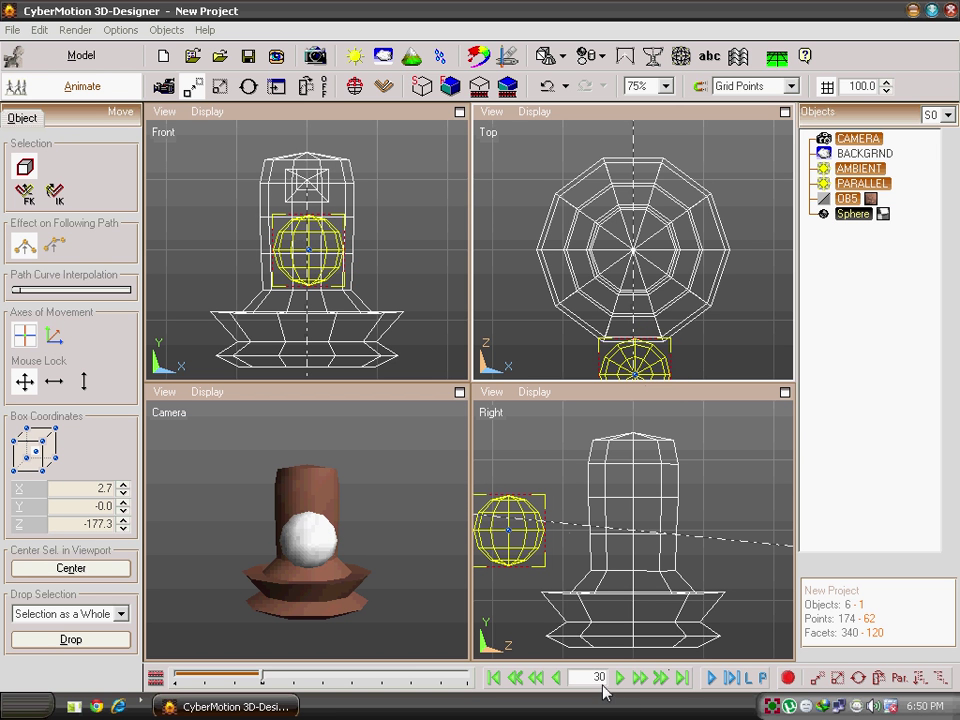
Step: At frame 60, move the sphere to X -697.3, Z -667.3 and preview playback
text(60)
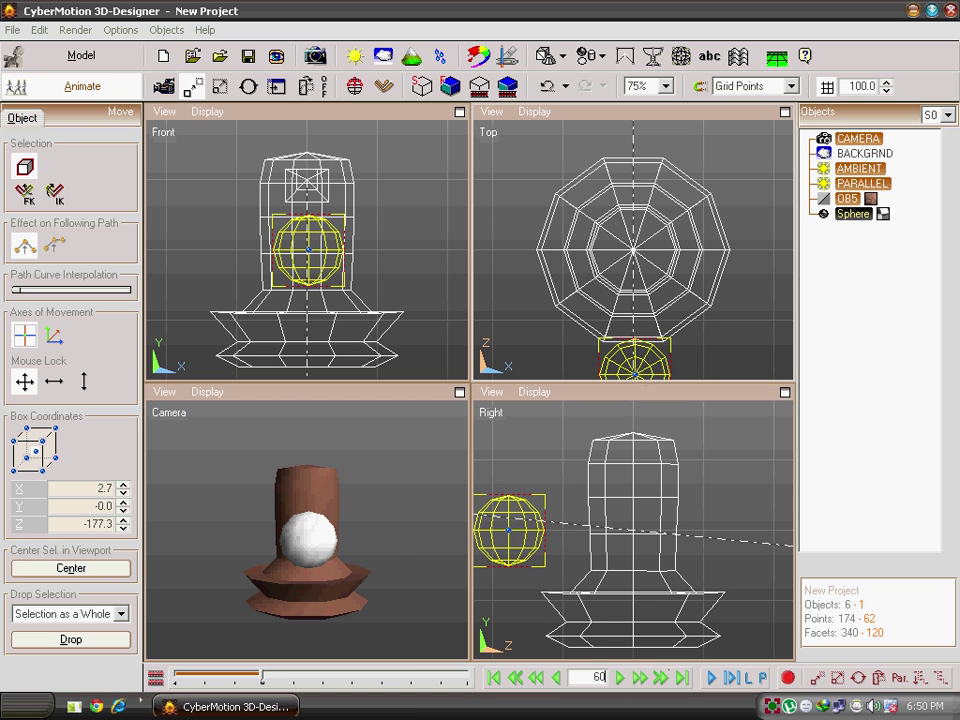
key(Return)
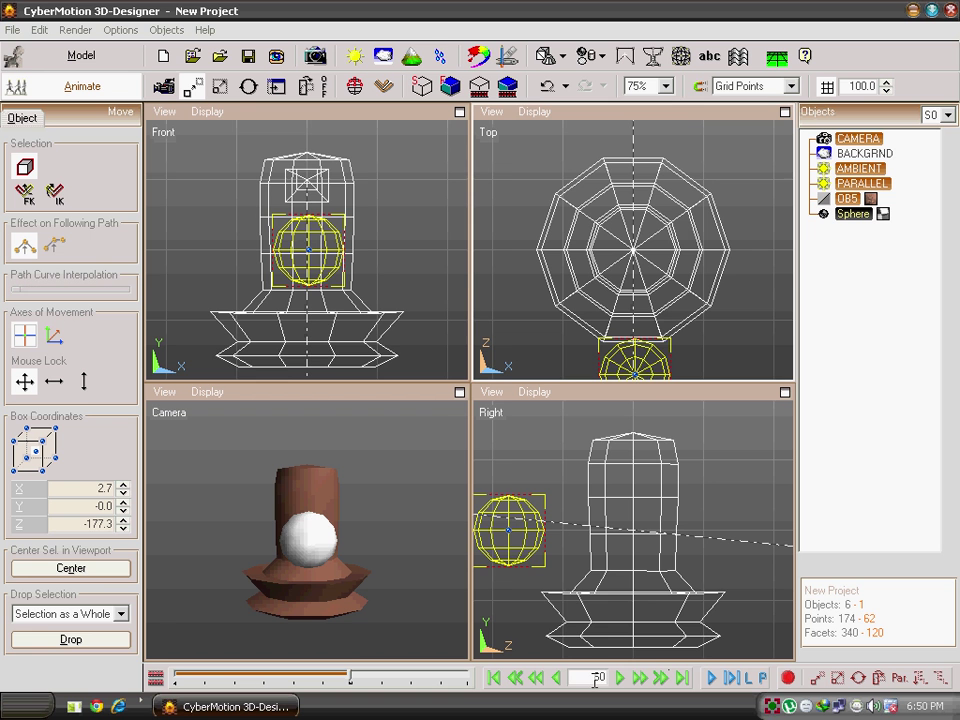
scroll(634, 266, down, 5)
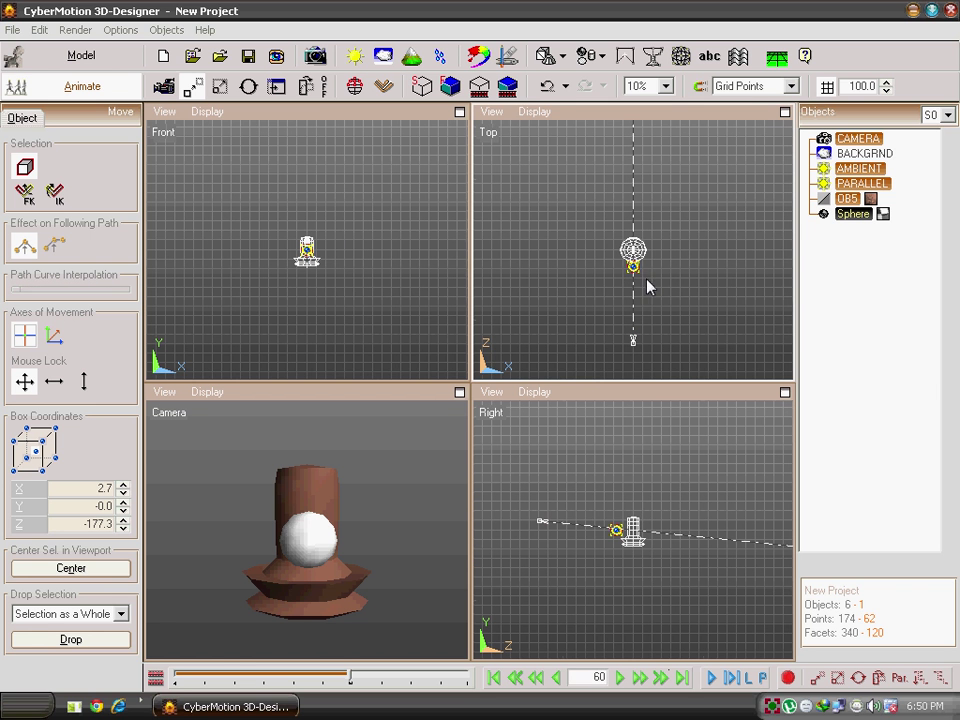
drag(634, 266, 570, 318)
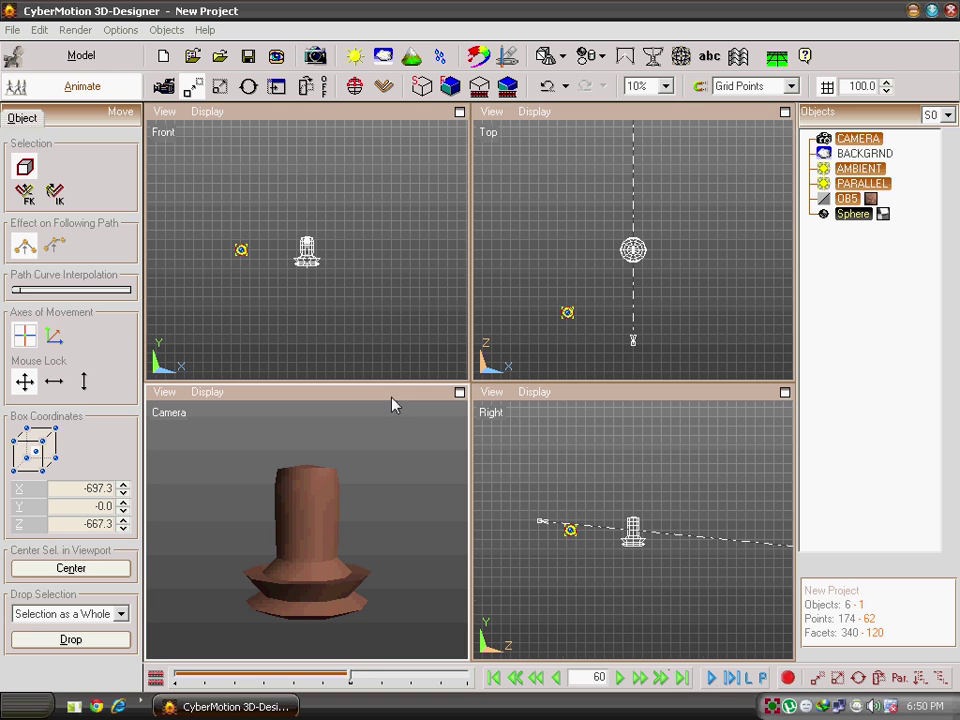
click(714, 680)
Step: Select OB5 and at frame 30 nudge it to Z -8.0
click(313, 546)
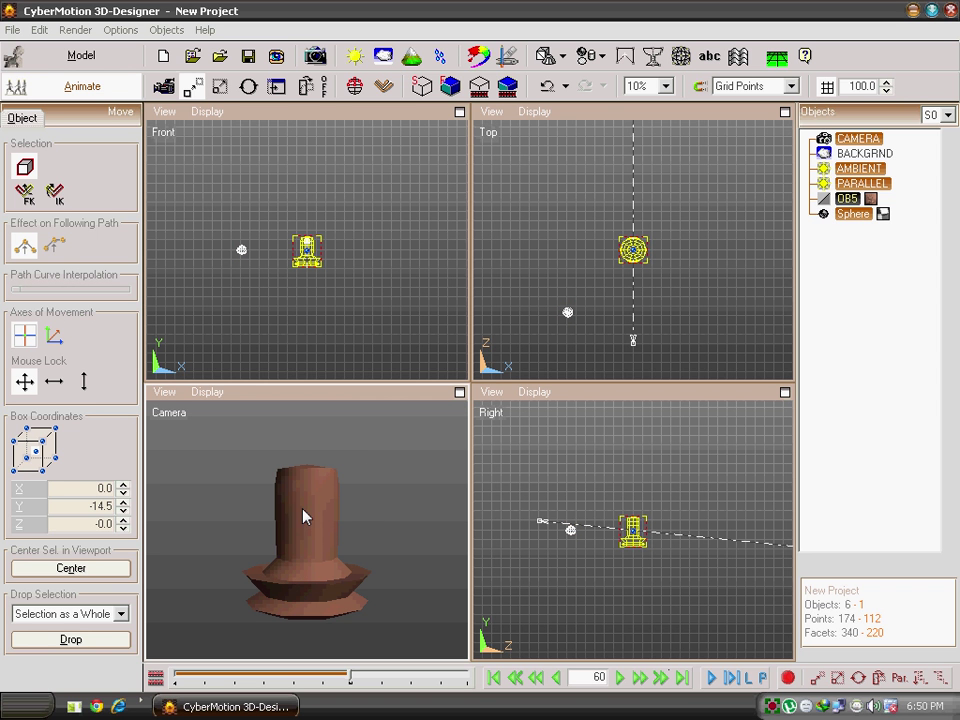
double_click(596, 677)
text(30)
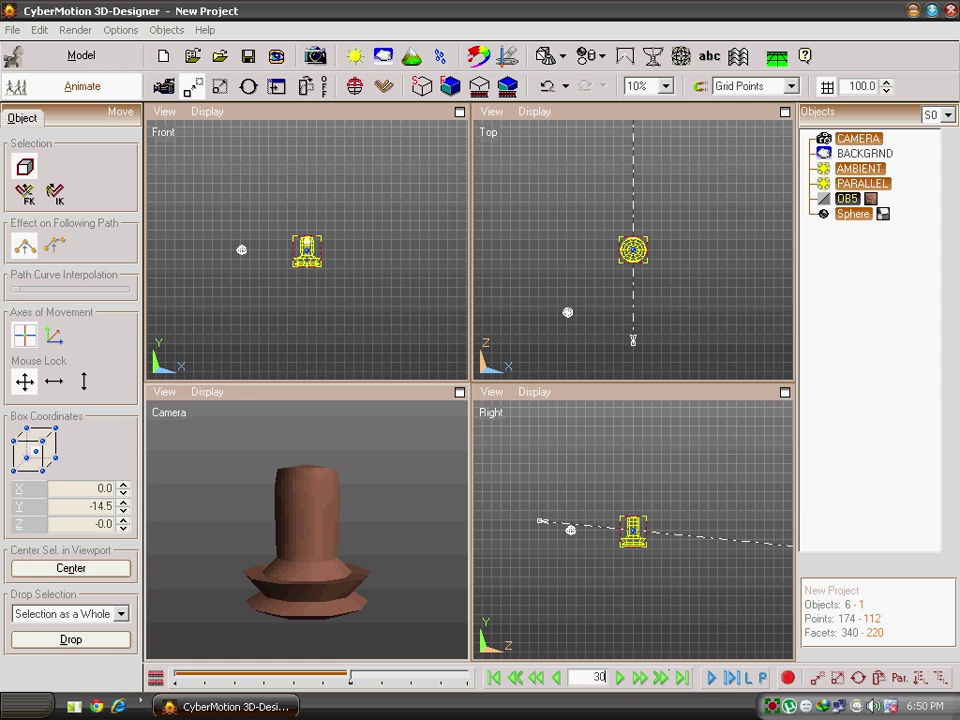
key(Return)
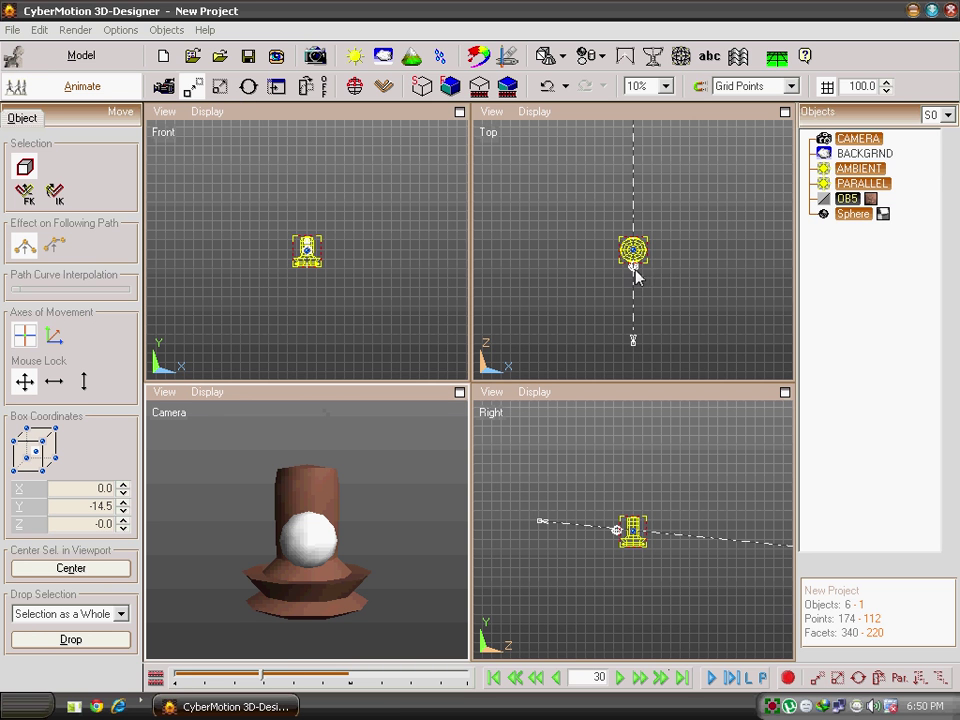
scroll(650, 278, down, 1)
scroll(640, 270, up, 3)
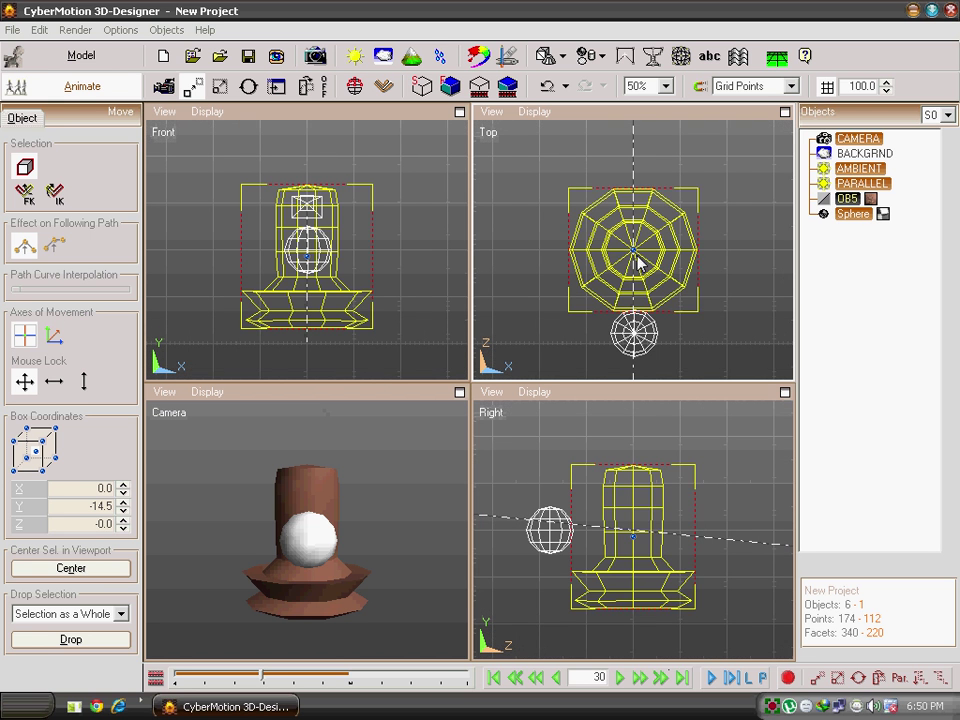
drag(637, 263, 636, 261)
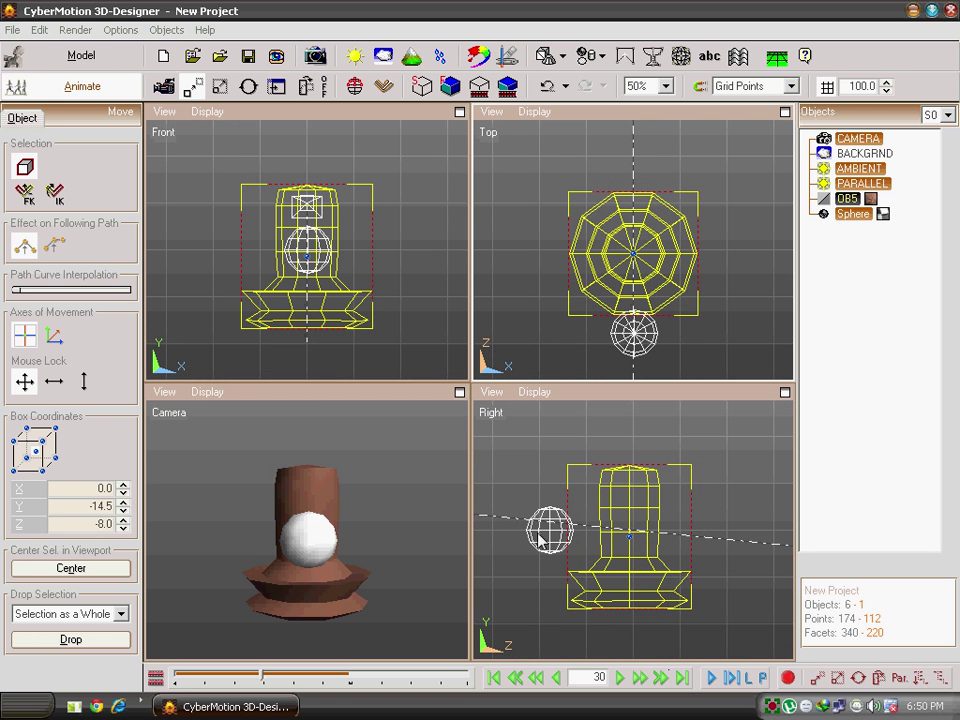
Step: Key OB5 at frame 40 at X 12.0, Z 312.0, then return to frame 30
double_click(598, 677)
text(4)
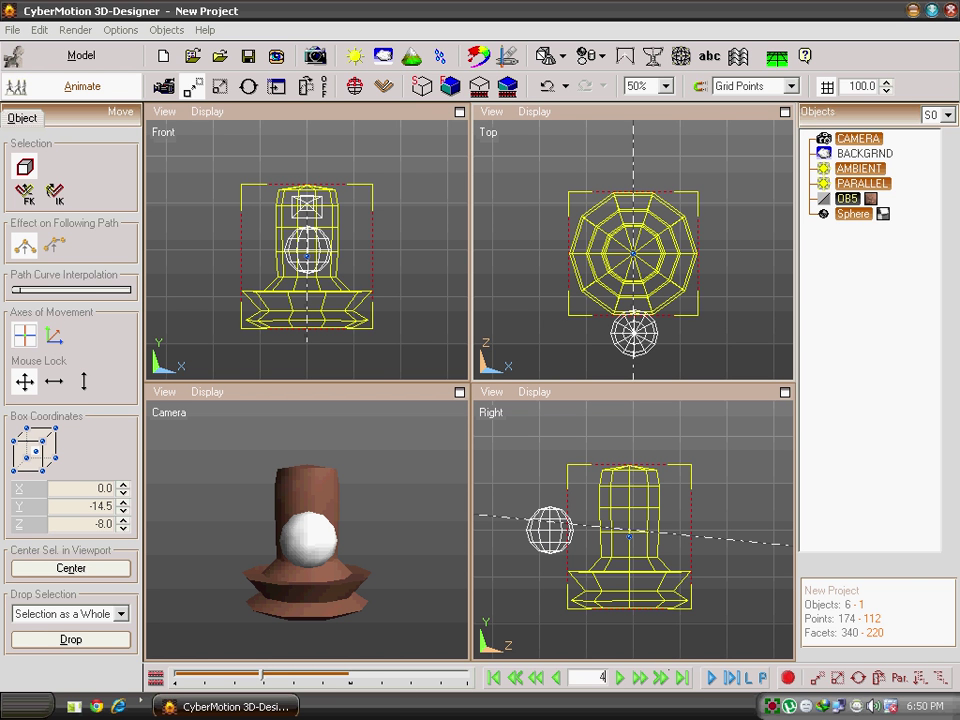
text(0)
key(Return)
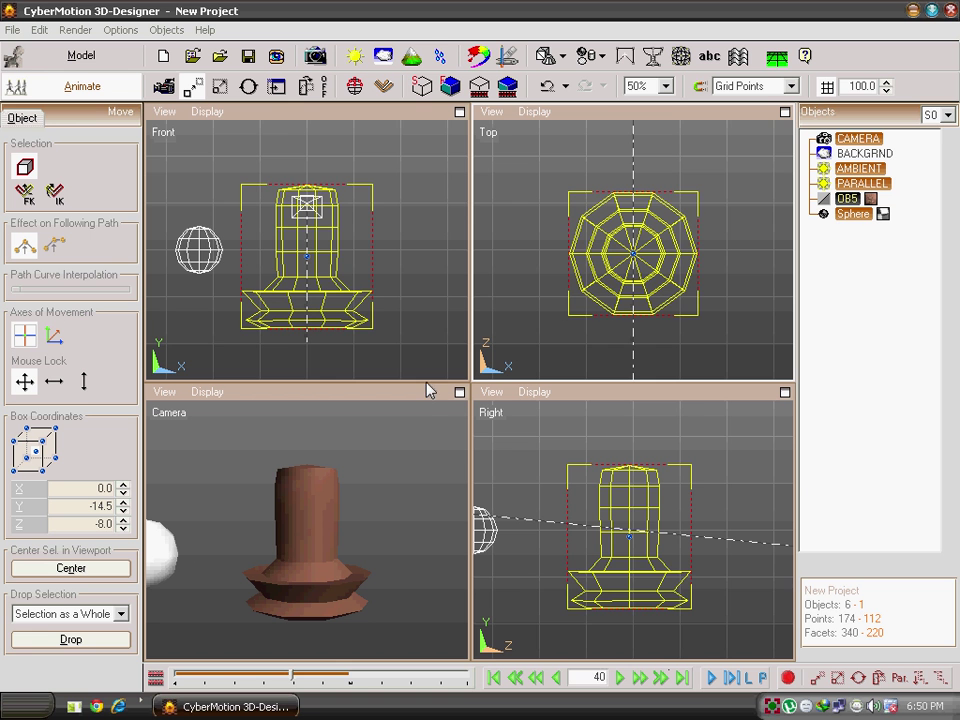
scroll(630, 283, down, 4)
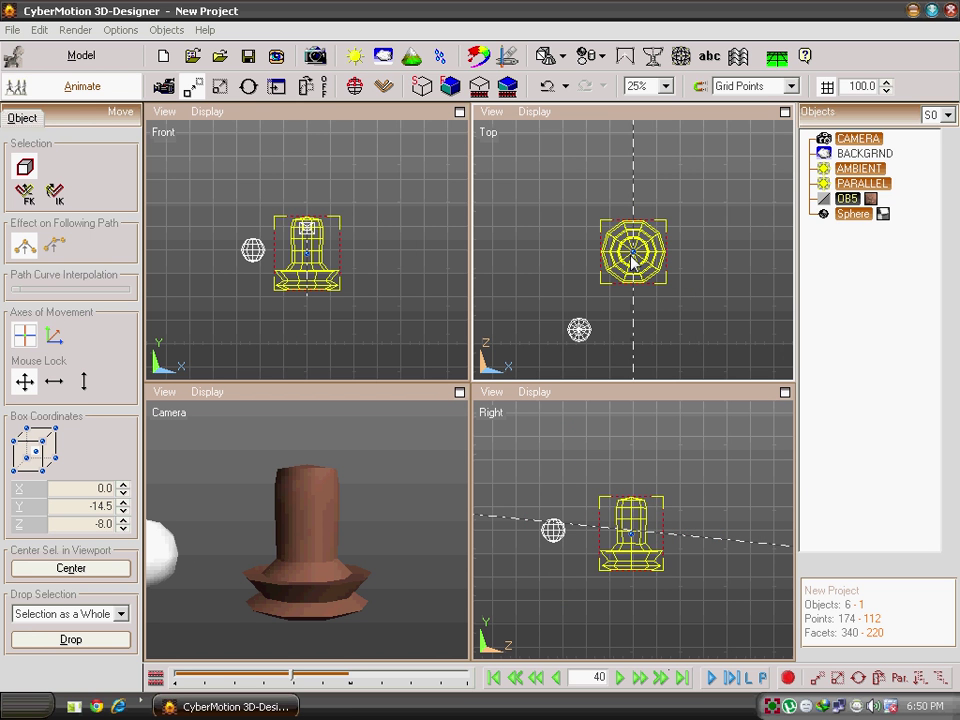
drag(632, 262, 636, 185)
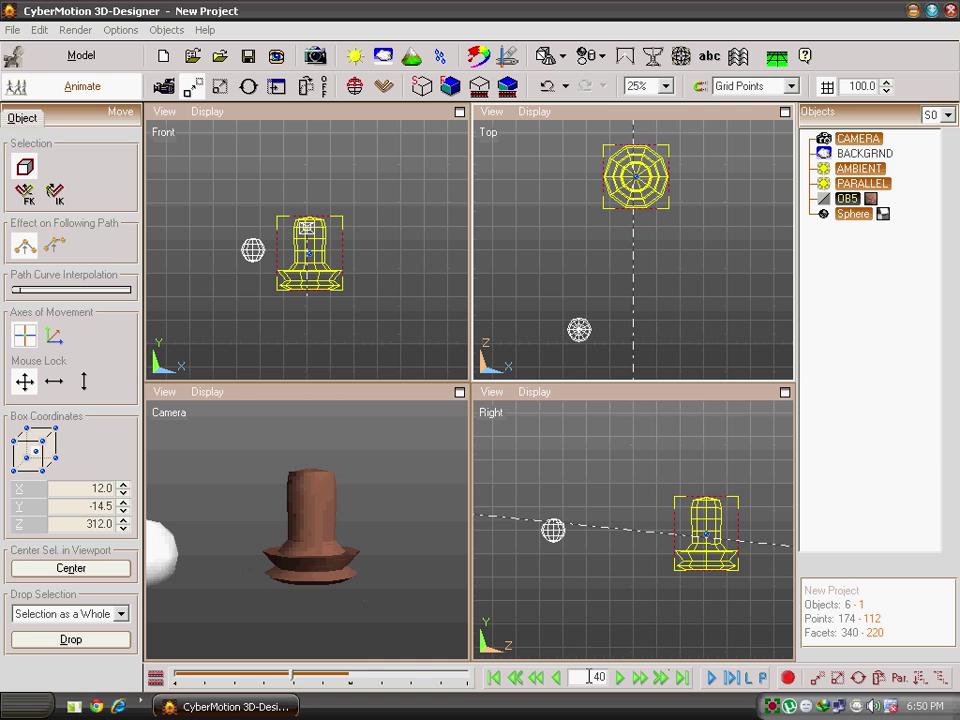
click(590, 677)
text(3)
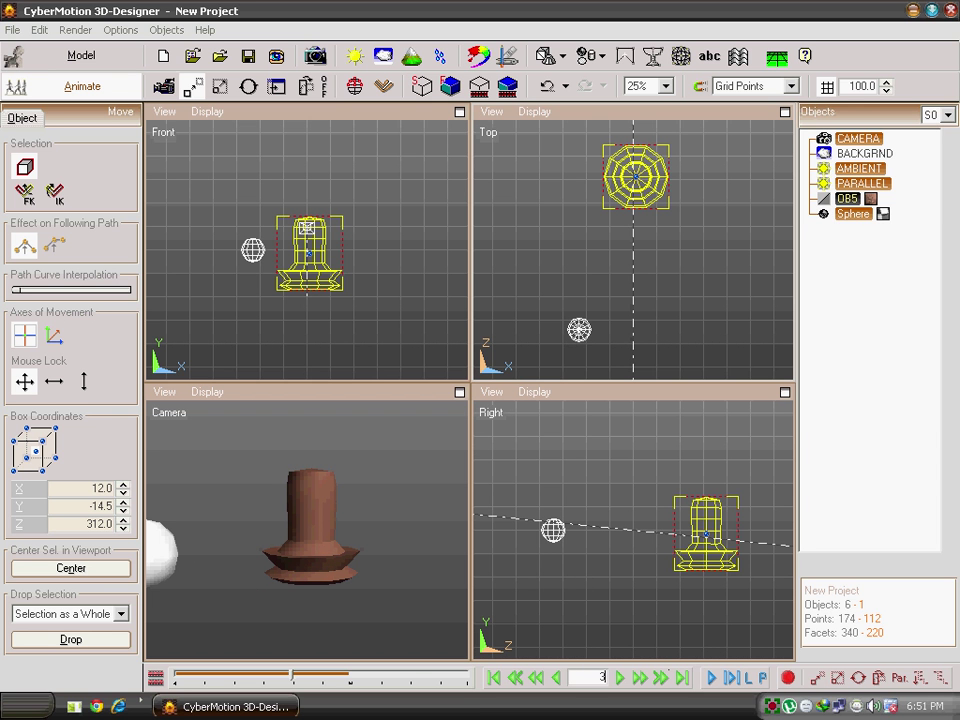
text(0)
key(Return)
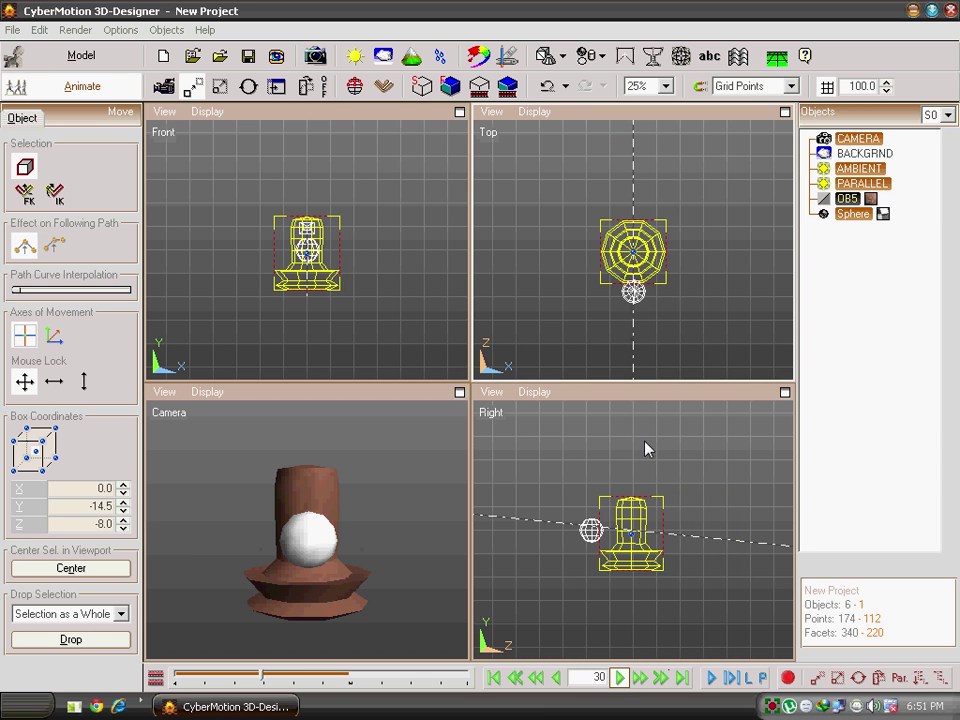
Step: With the Rotate tool, tilt OB5 5° about X at frame 30
click(246, 87)
click(247, 87)
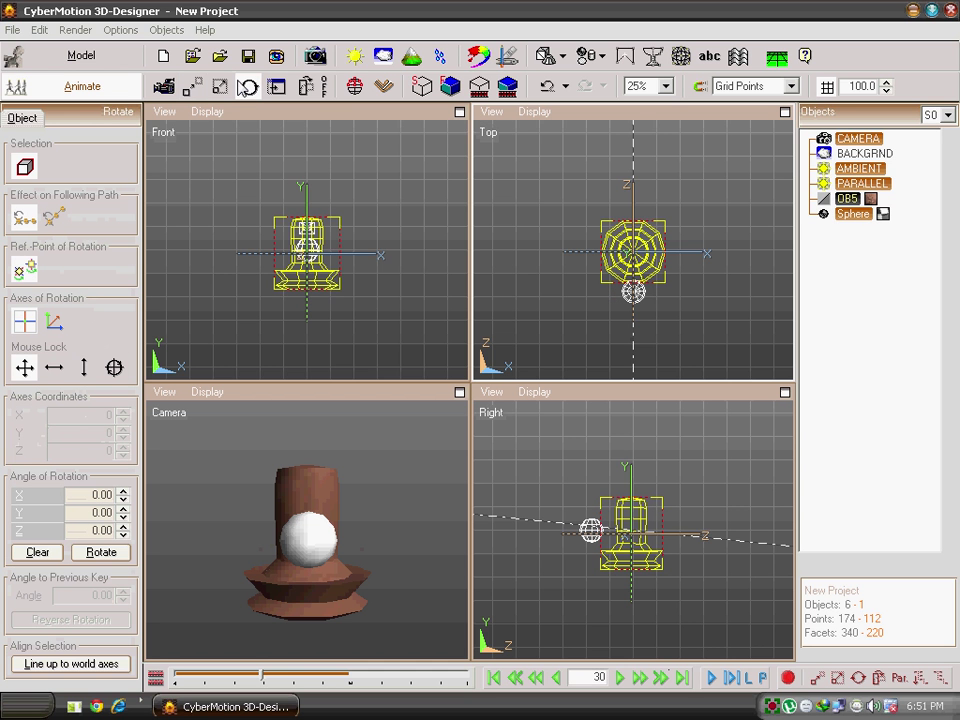
drag(636, 240, 636, 244)
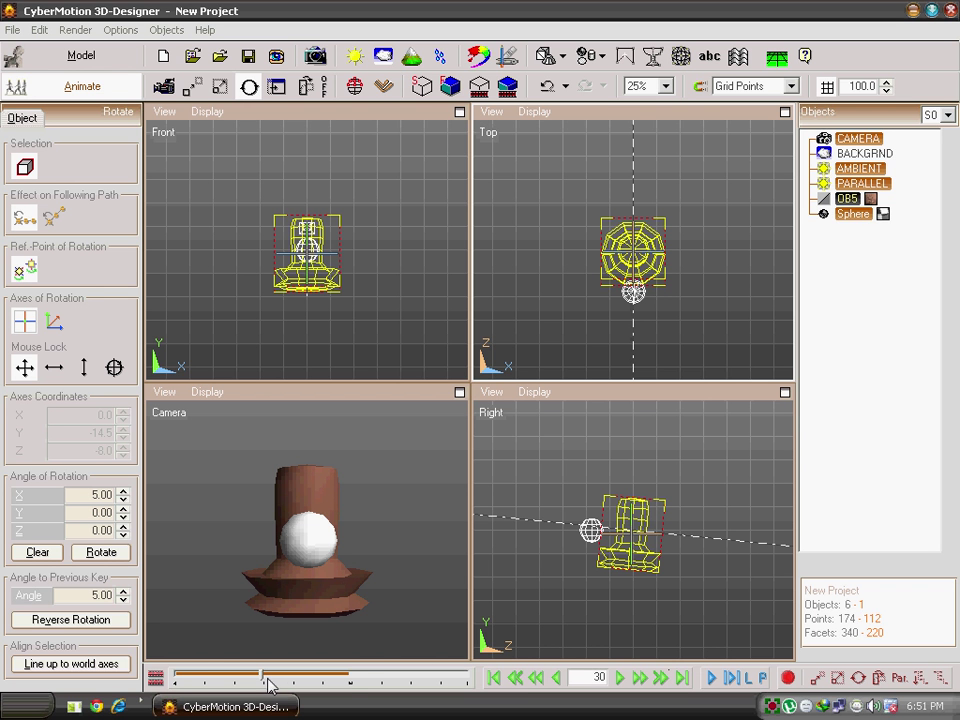
Step: At frame 40, rotate OB5 over to X 39°, Z 79° so it topples
click(658, 677)
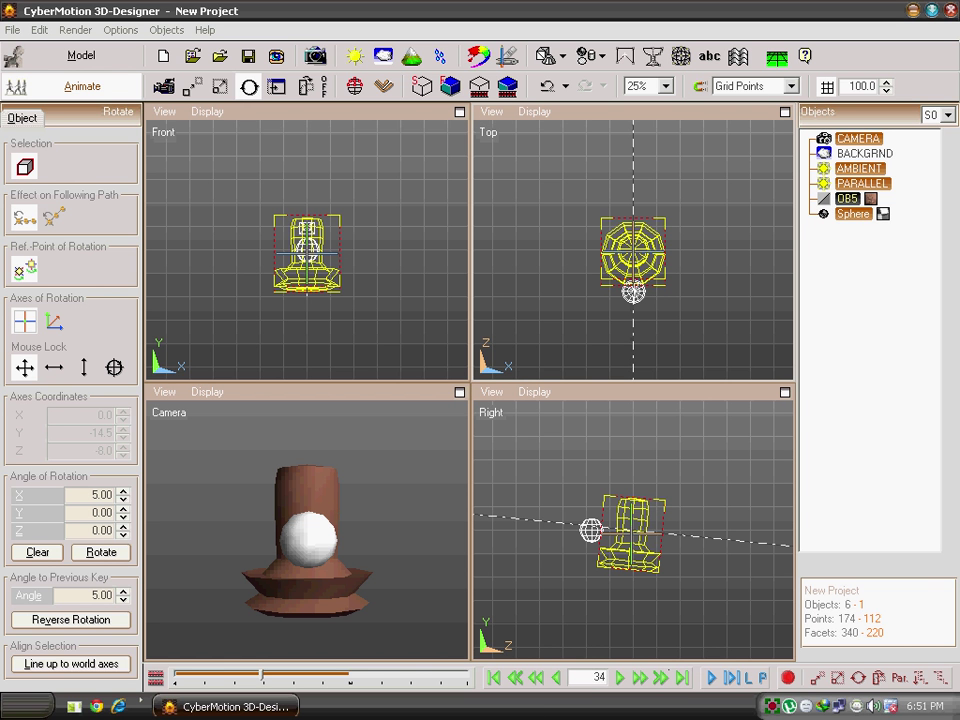
key(BackSpace)
key(BackSpace)
text(40)
key(Return)
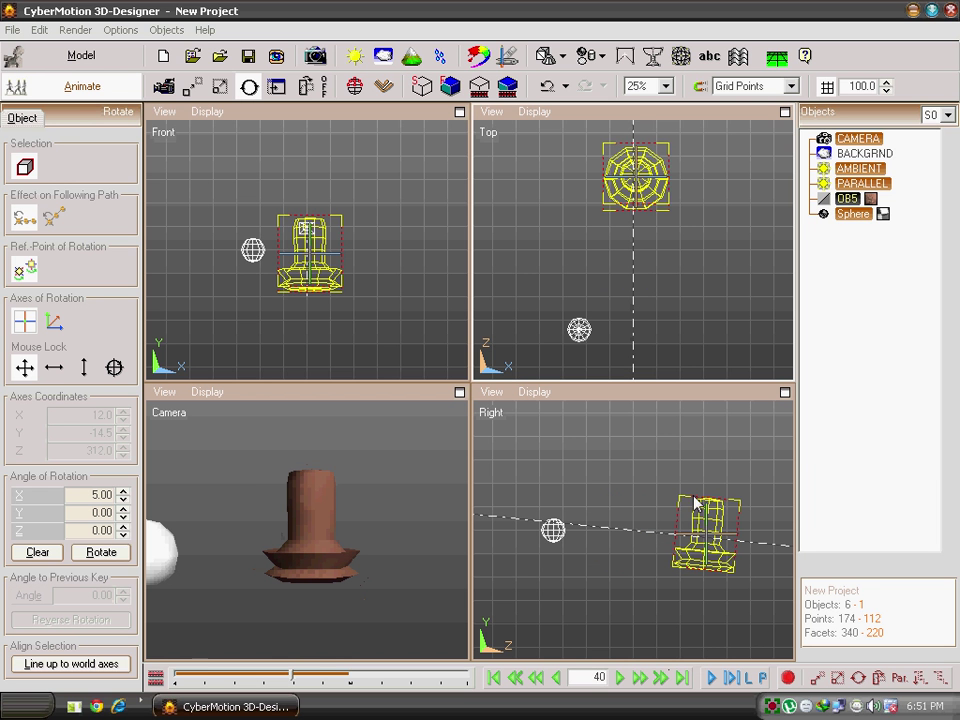
drag(645, 166, 712, 125)
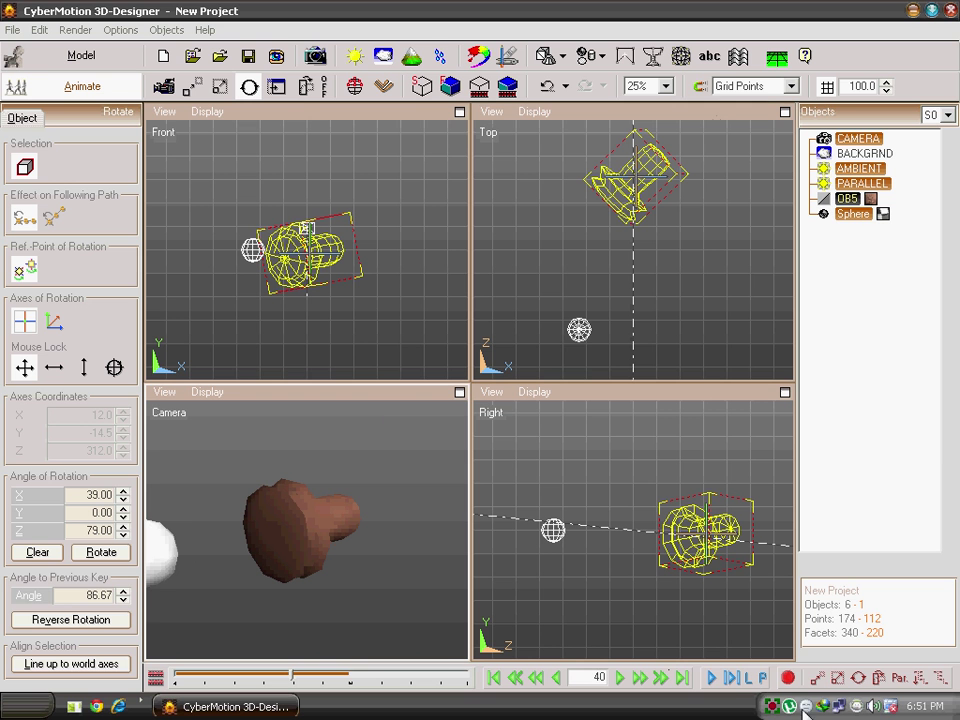
Step: Play the animation through to frame 60, ending with the tower toppled
click(714, 680)
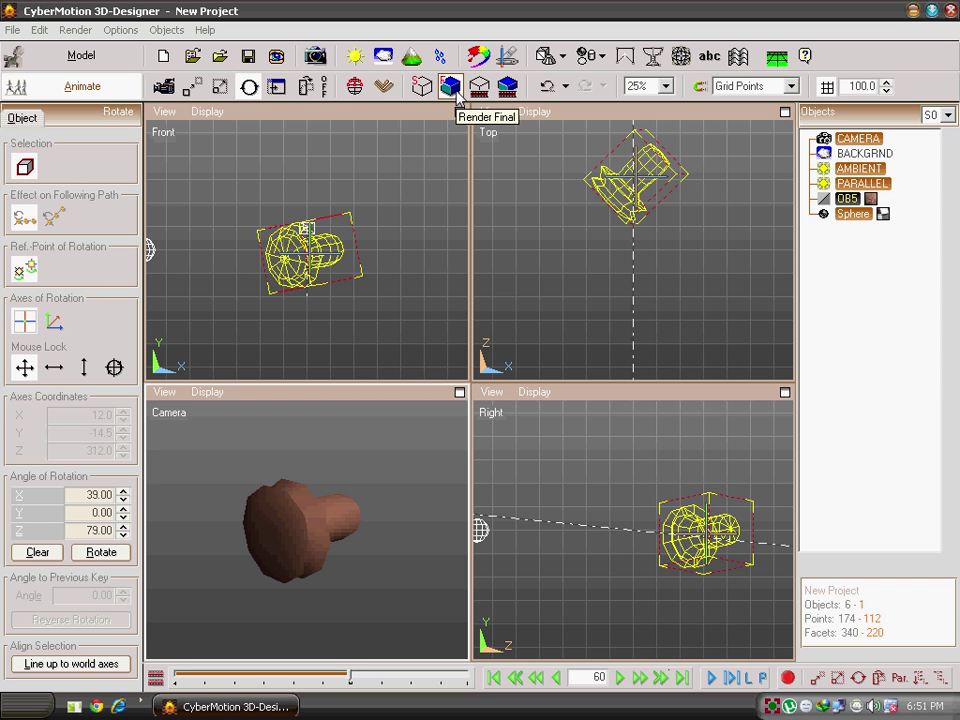
Step: Render the final 60-frame 640 x 480 animation to Project1.avi and check its File menu
click(507, 88)
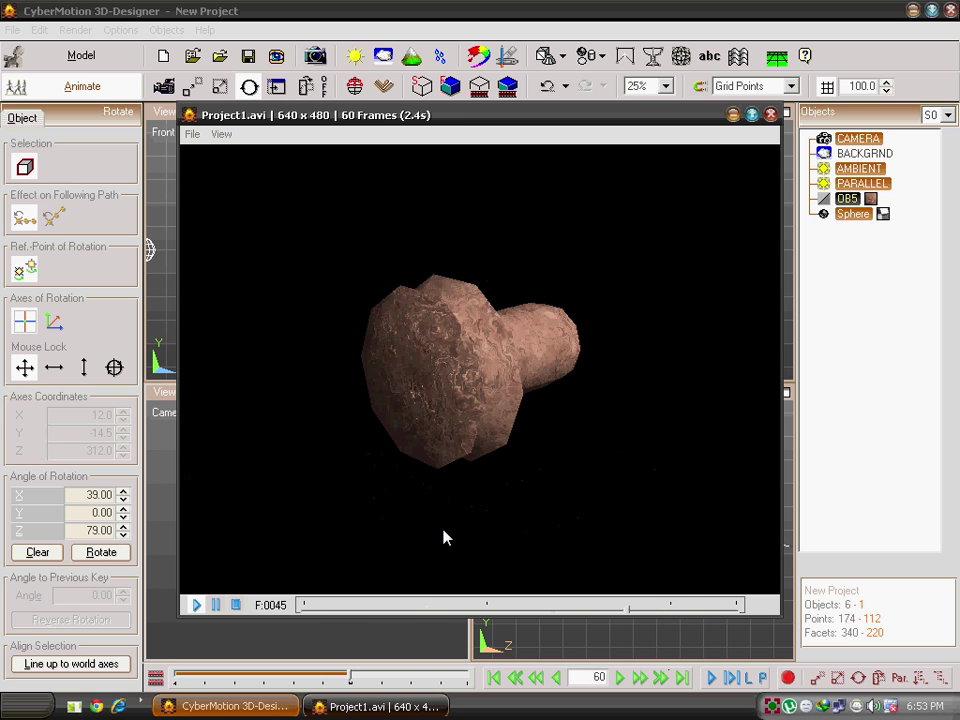
click(193, 136)
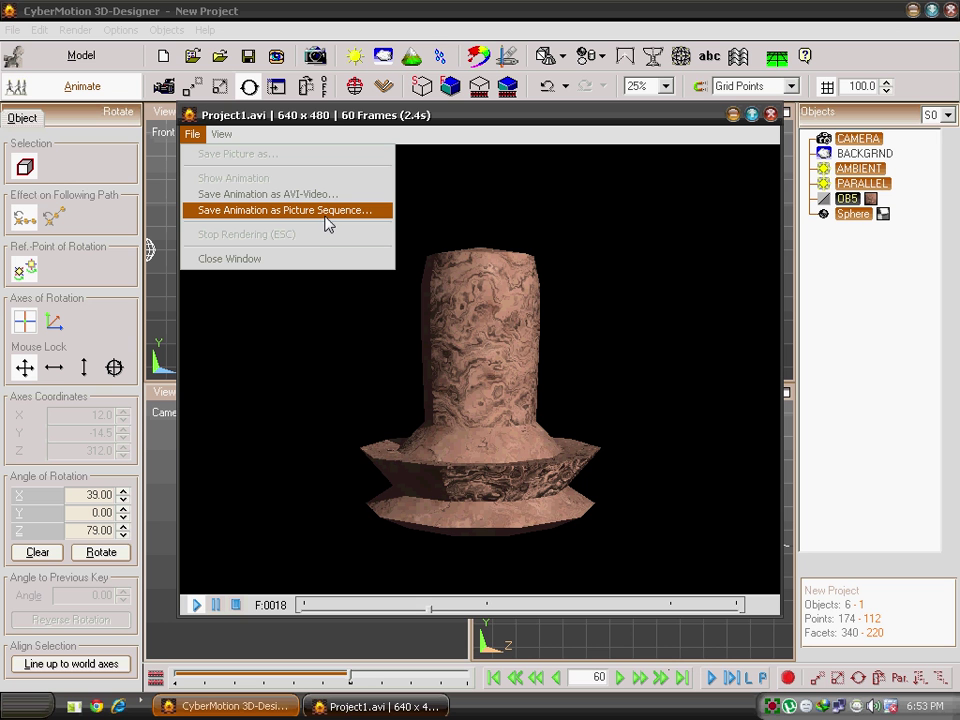
click(467, 266)
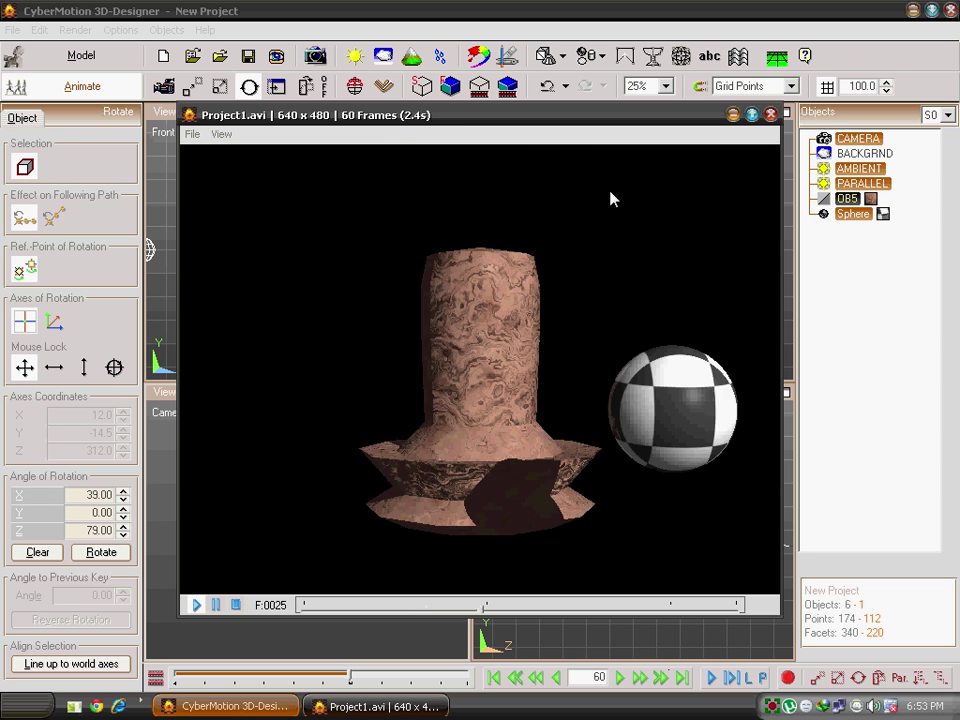
Step: Close the Project1.avi player window to return to the four-view workspace
click(771, 114)
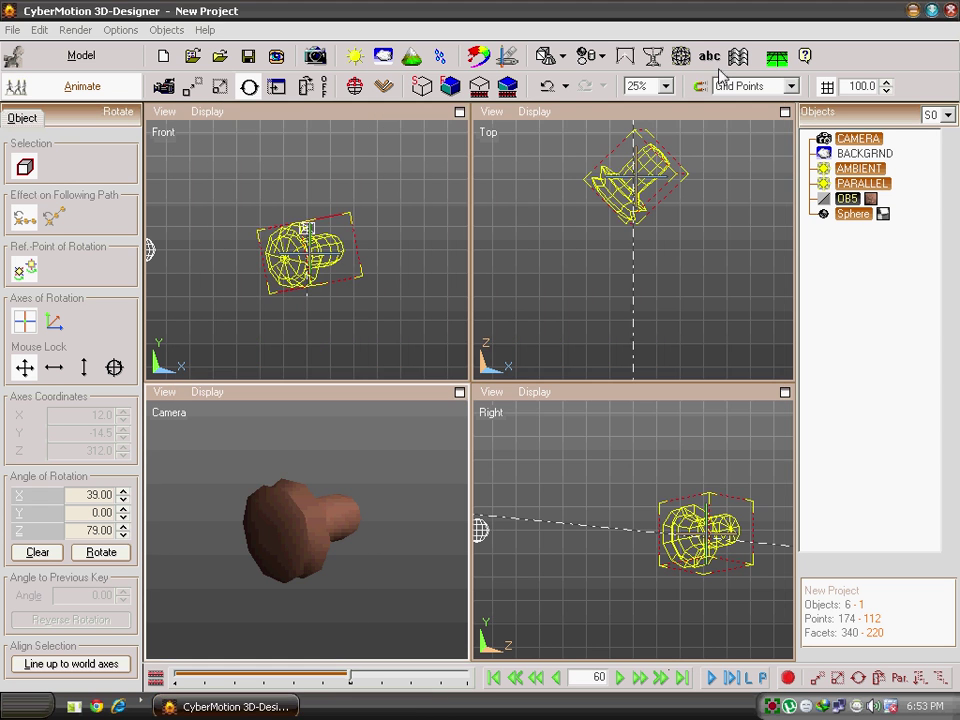